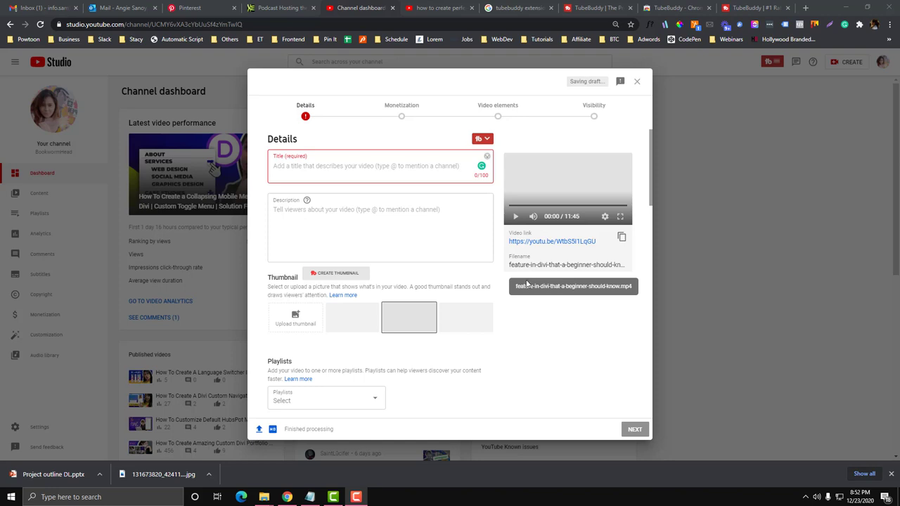
Step: Scroll through the upload Details dialog for feature-in-divi-that-a-beginner-should-know.mp4
scroll(521, 288, down, 2)
scroll(522, 289, up, 2)
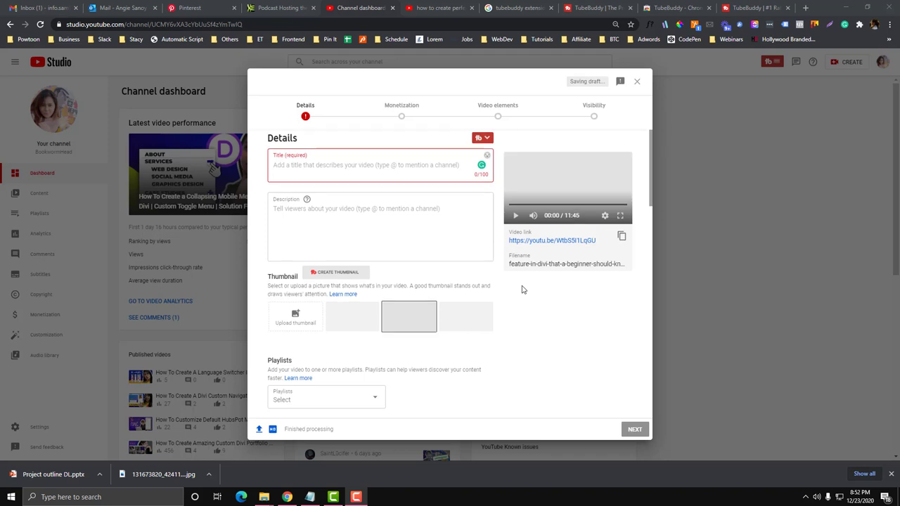
scroll(523, 289, down, 2)
scroll(522, 288, up, 2)
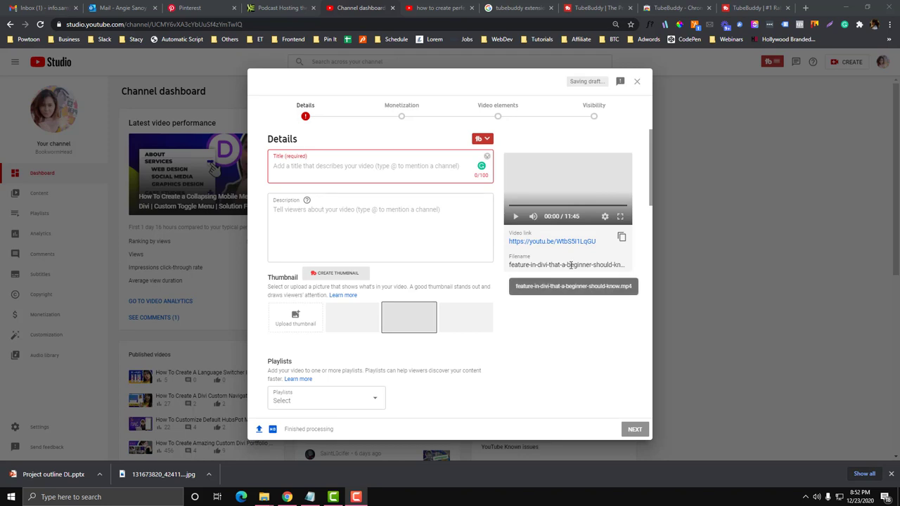
scroll(569, 264, down, 4)
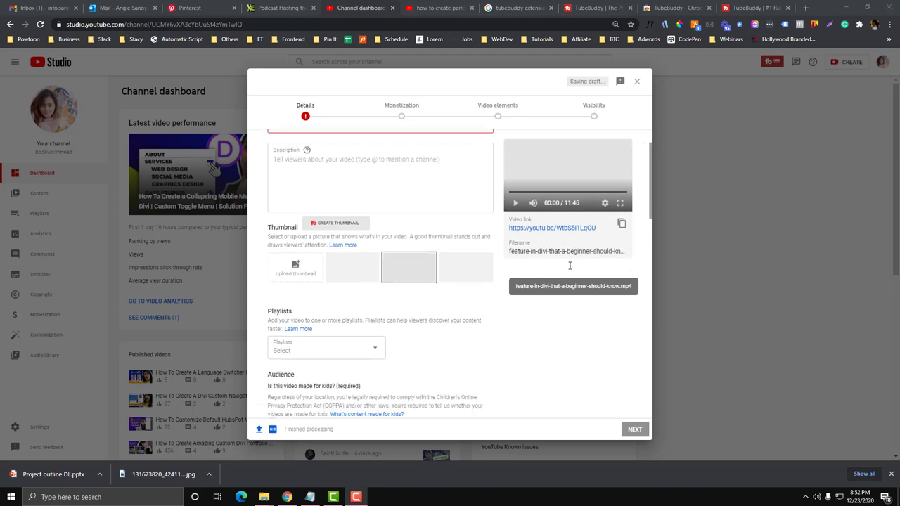
scroll(570, 264, up, 2)
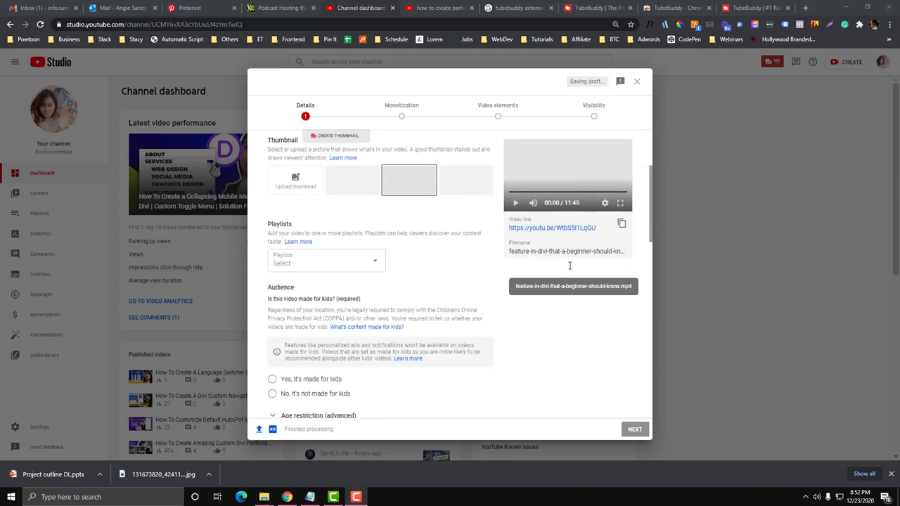
scroll(569, 266, up, 2)
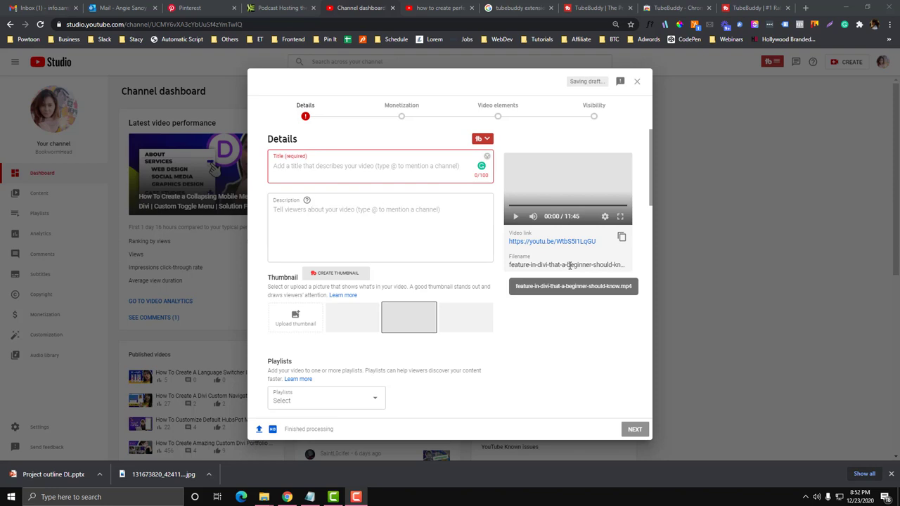
Step: Review the TubeBuddy Pro, Star and Legend pricing cards, then bring up the extension's Web Store listing
click(598, 8)
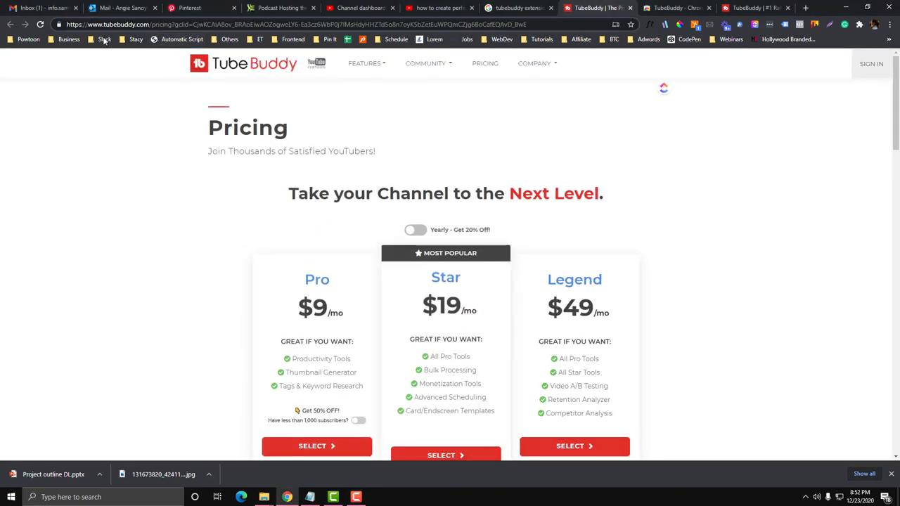
scroll(318, 228, down, 2)
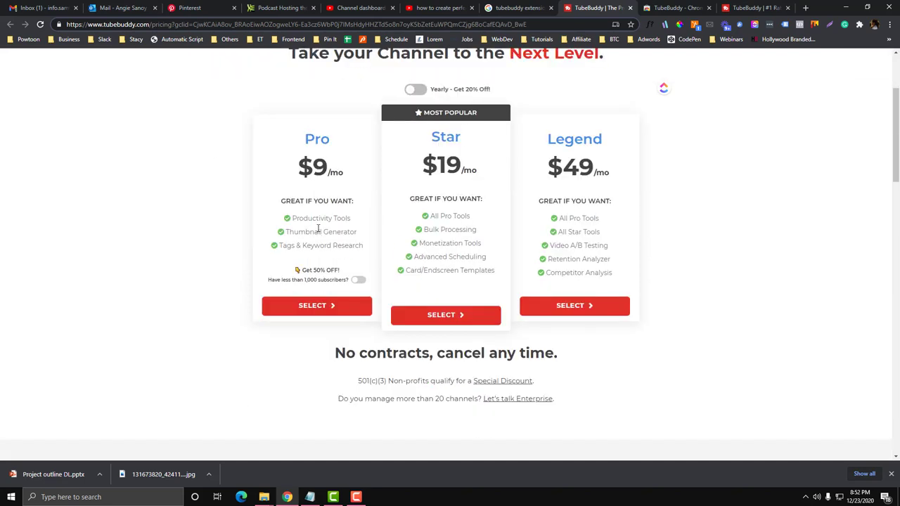
scroll(351, 314, up, 2)
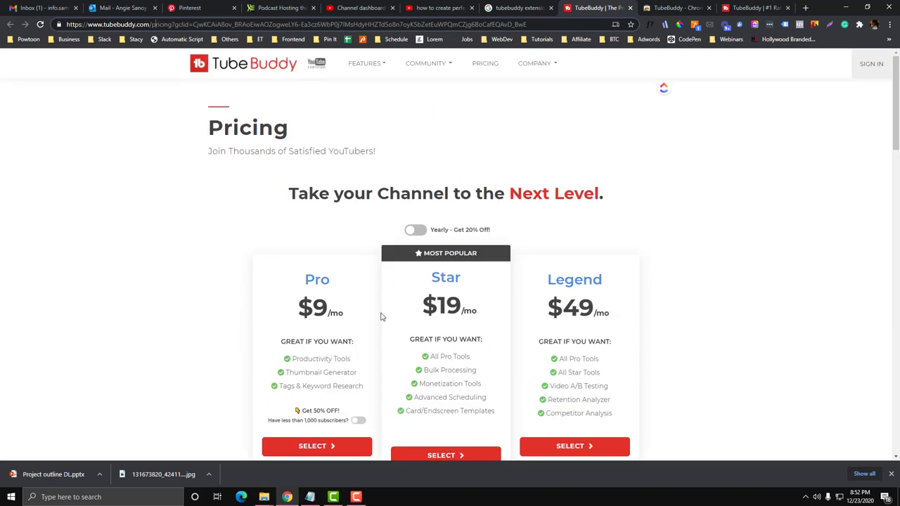
scroll(338, 299, down, 1)
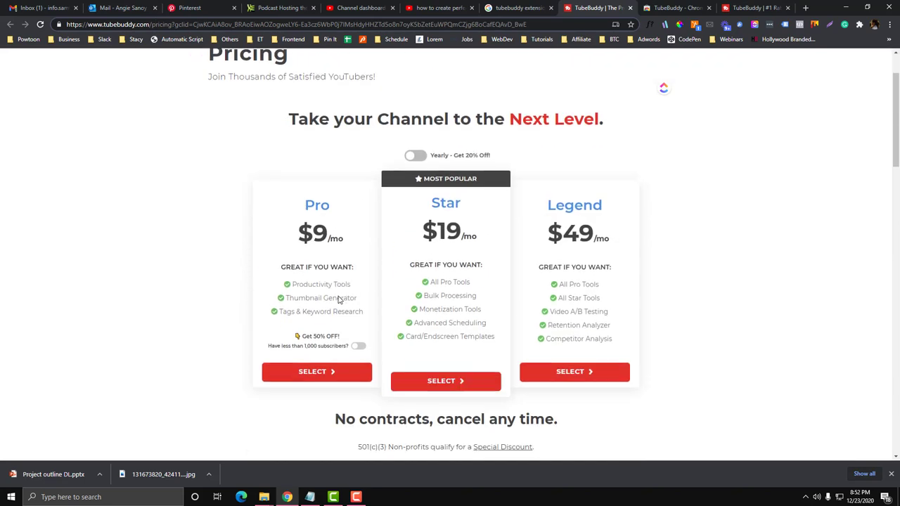
scroll(338, 299, down, 1)
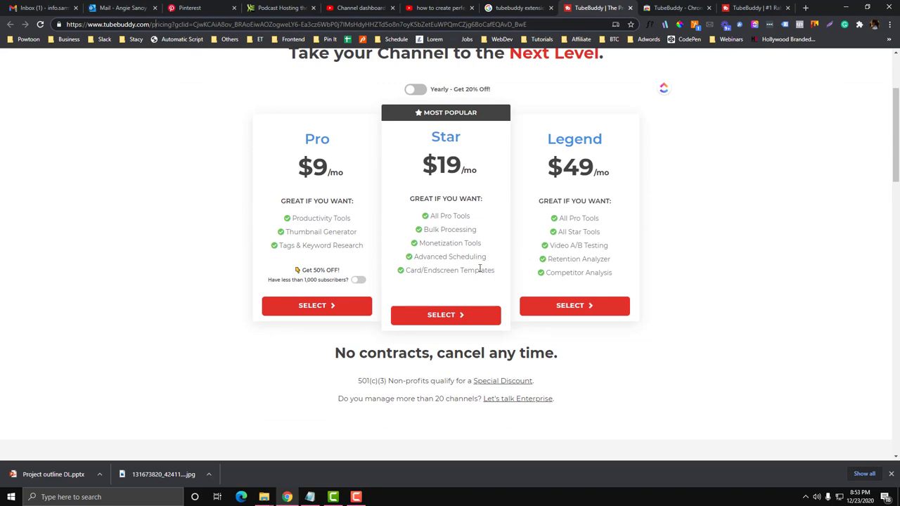
scroll(480, 270, up, 2)
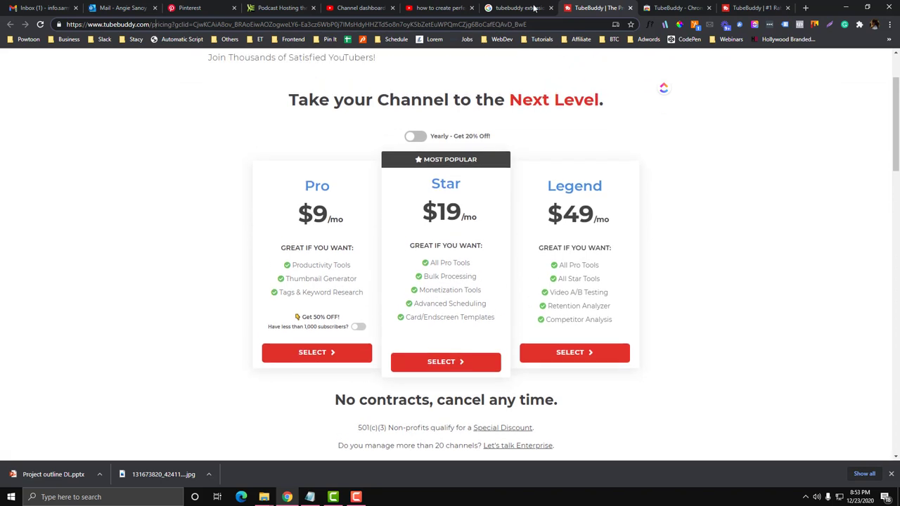
click(520, 8)
click(675, 8)
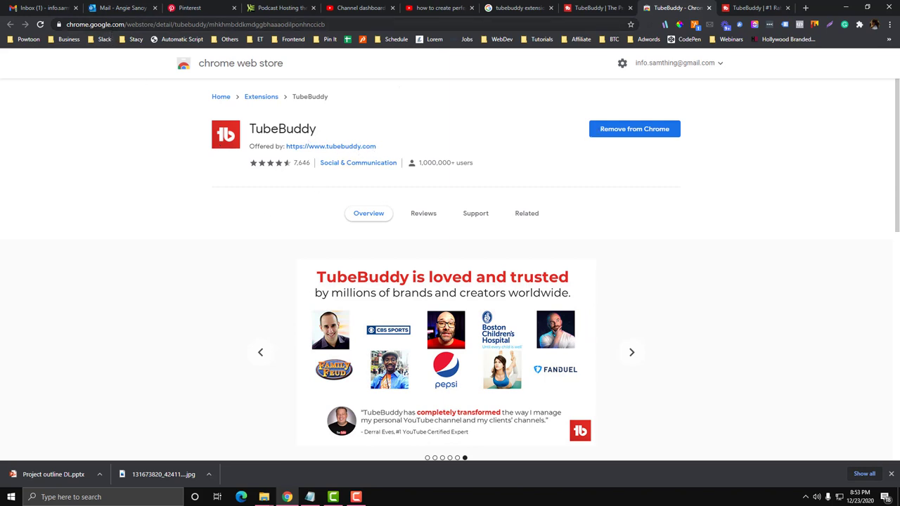
Step: Return to the 'tubebuddy extension' Google search and dismiss its search suggestions
click(516, 7)
click(142, 66)
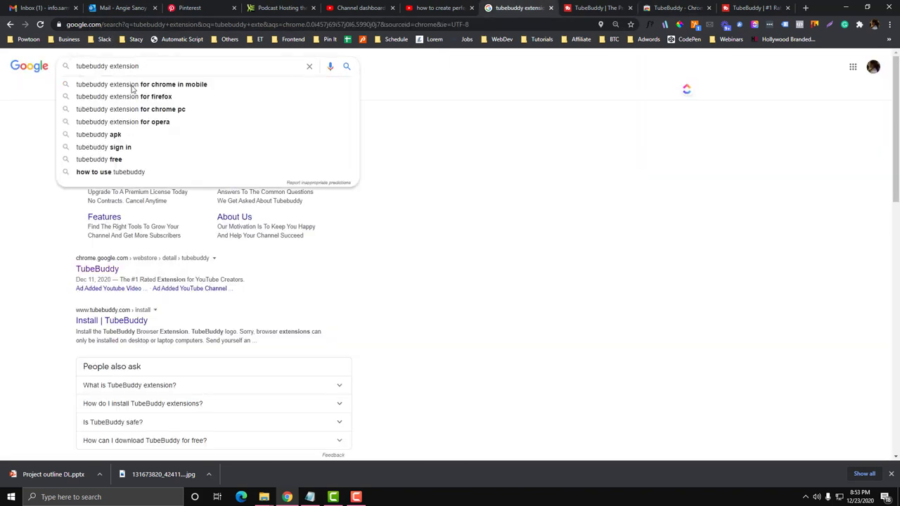
click(23, 237)
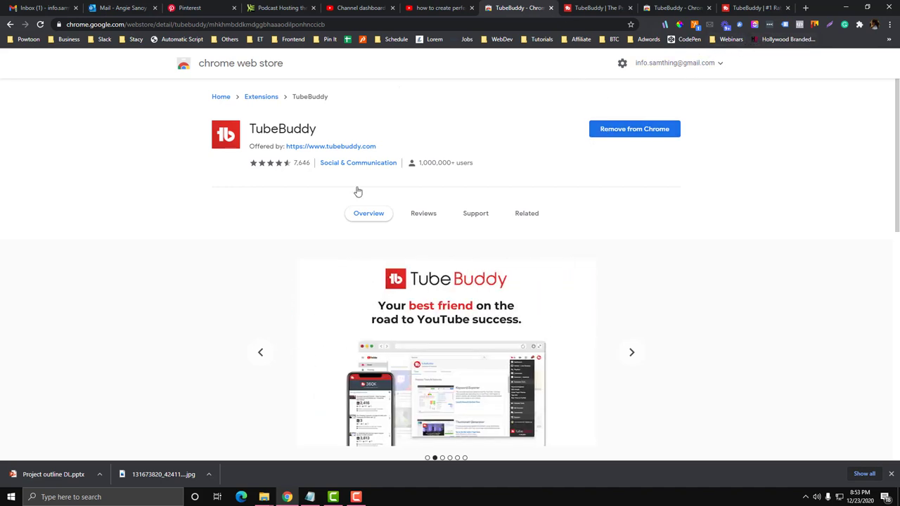
Step: Launch TubeBuddy's Keyword Explorer from its tools menu over the YouTube thumbnail results
click(458, 7)
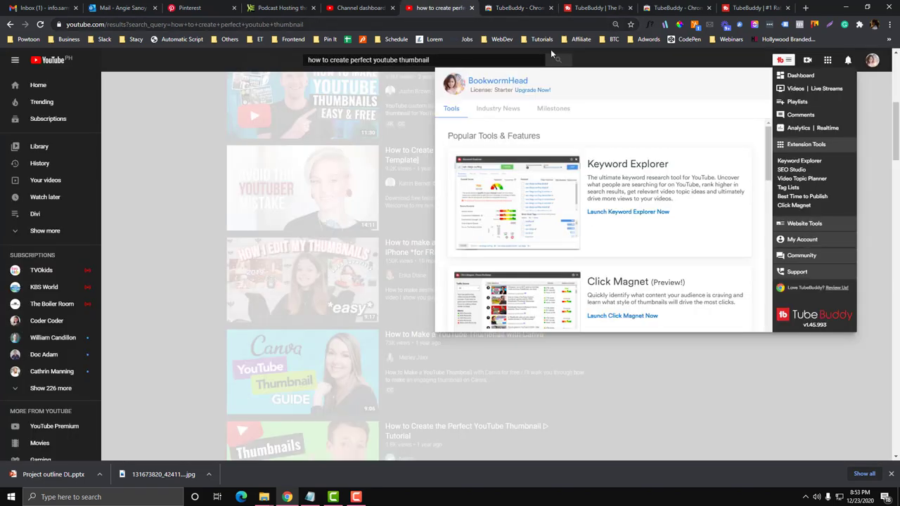
click(788, 63)
scroll(741, 83, up, 5)
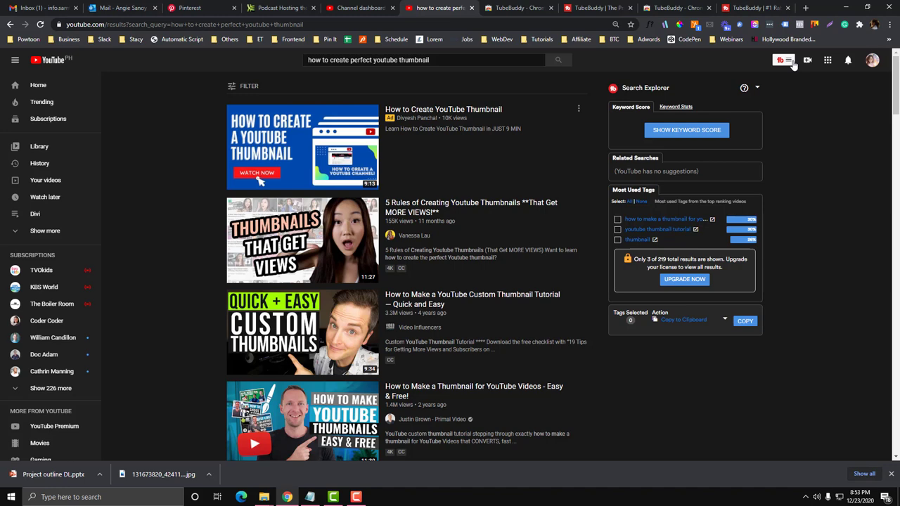
click(791, 64)
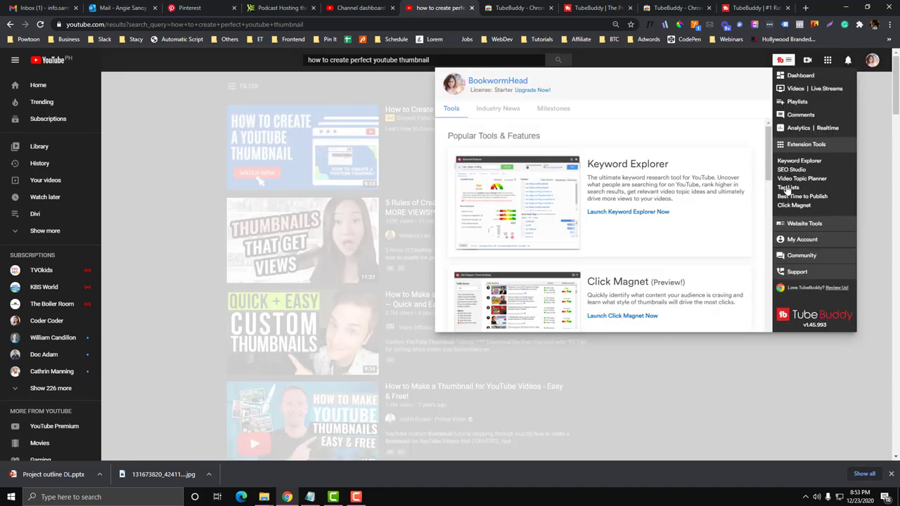
click(787, 62)
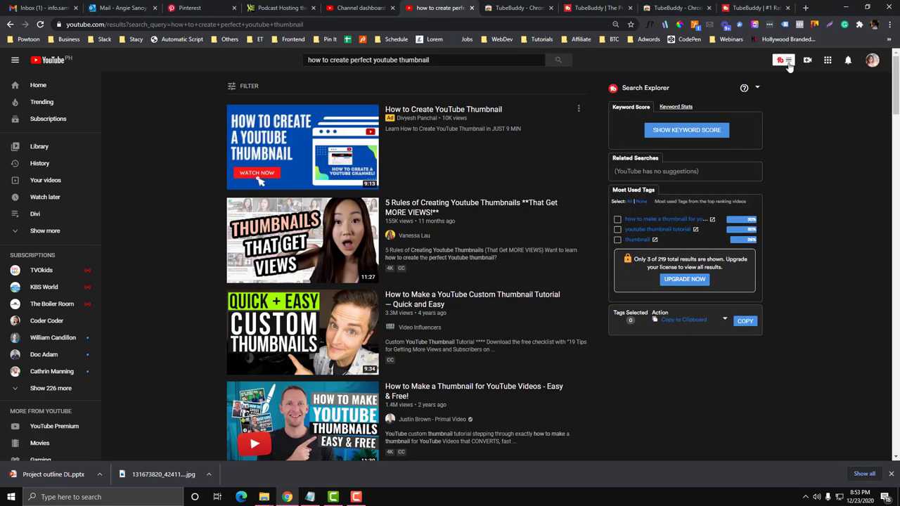
click(788, 63)
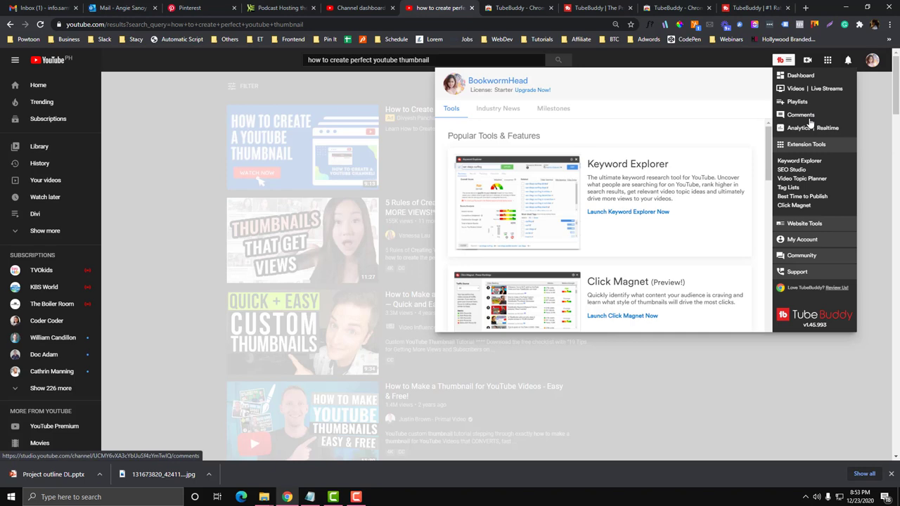
click(801, 161)
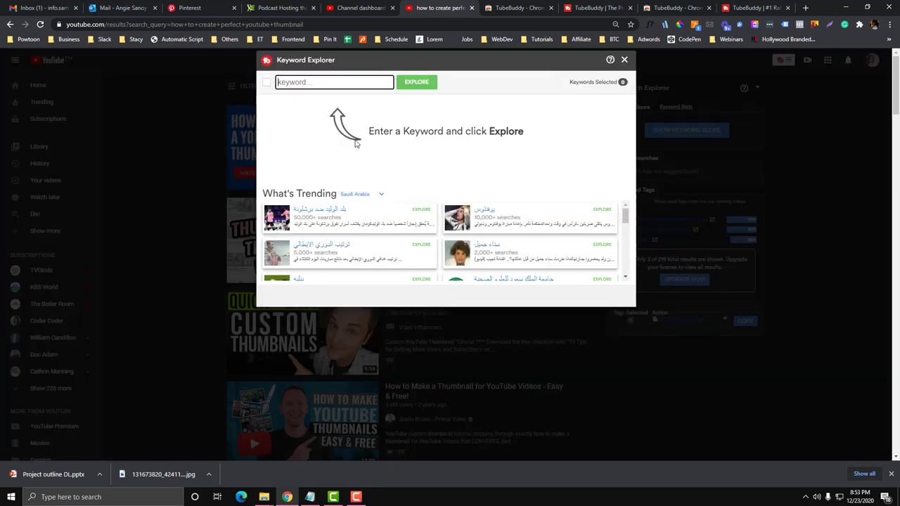
Step: Glance at the YouTube Studio upload details, then return to the Keyword Explorer
click(358, 8)
click(422, 9)
click(360, 8)
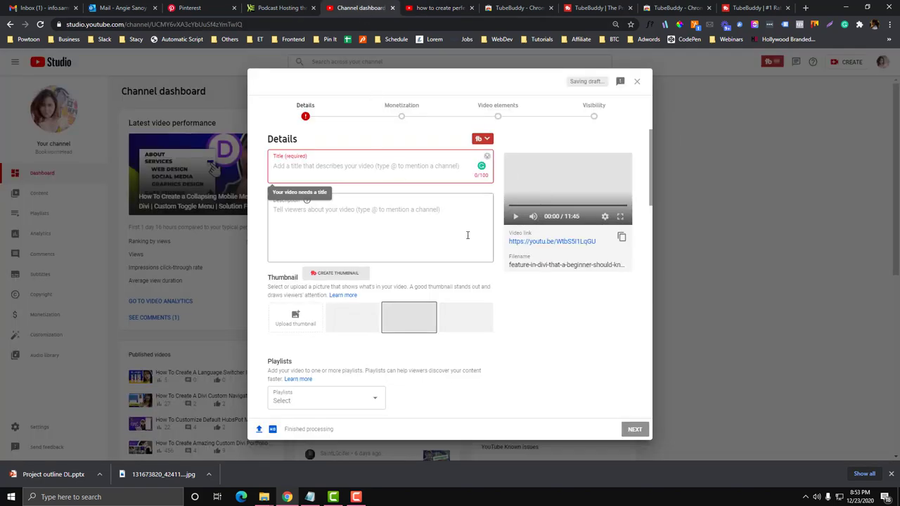
click(441, 8)
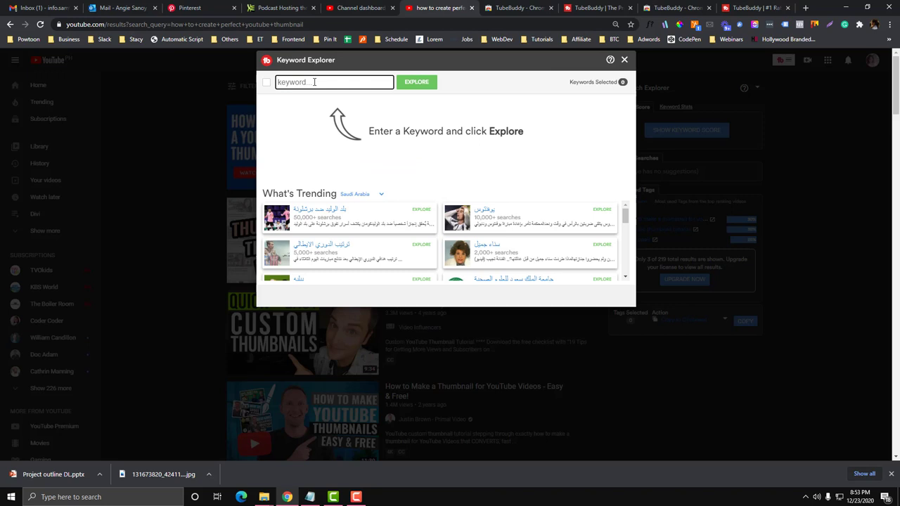
Step: Explore the keyword 'how to make a pasta', replacing the initial 'divi' entry
text(divi)
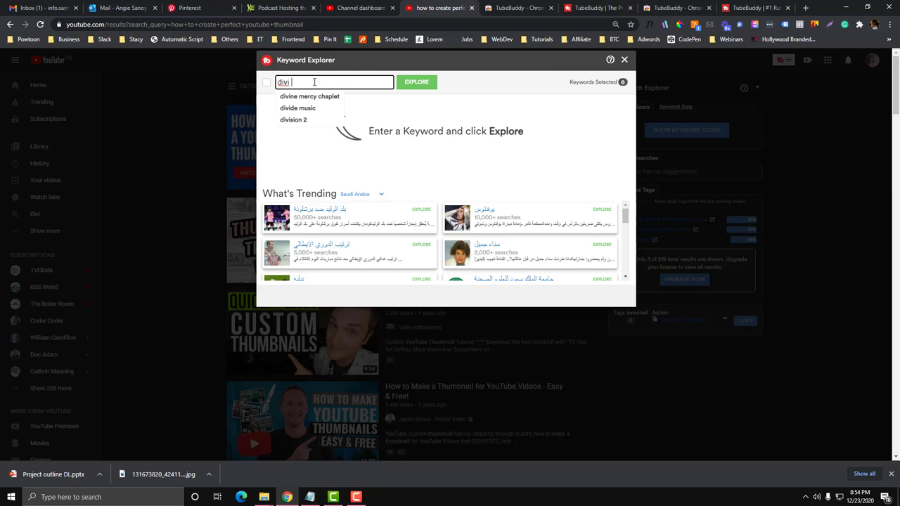
key(ctrl+a)
text(how to make a pasta)
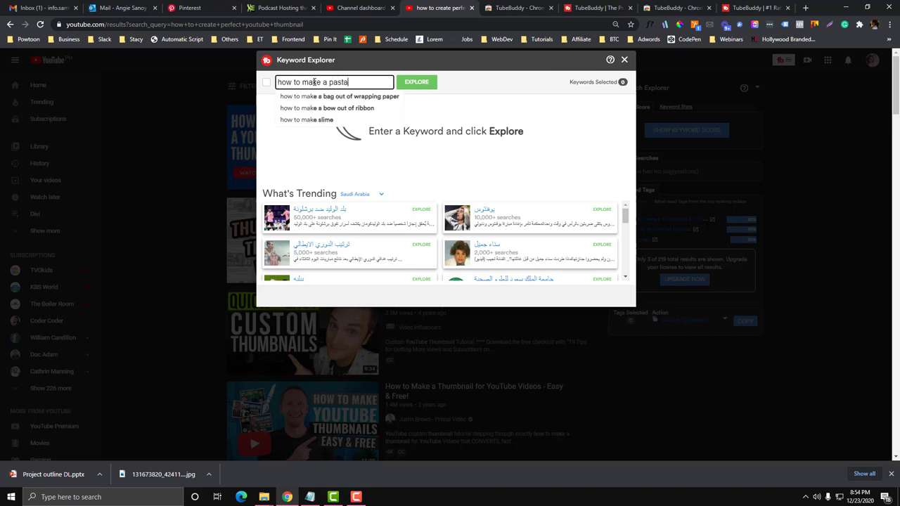
key(Return)
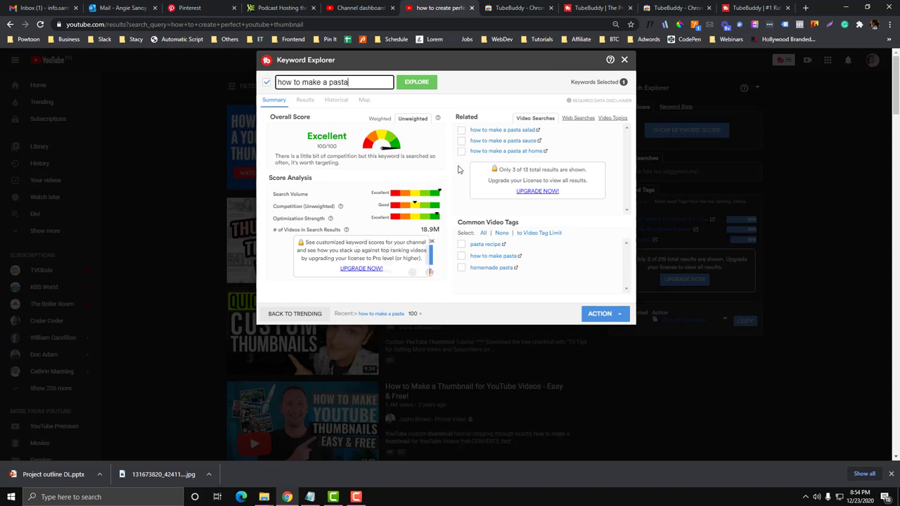
click(398, 122)
click(382, 121)
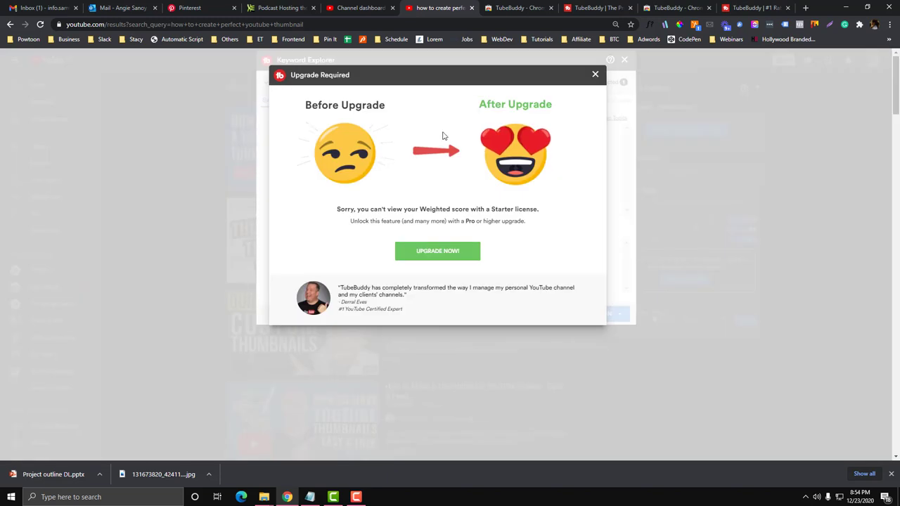
click(594, 75)
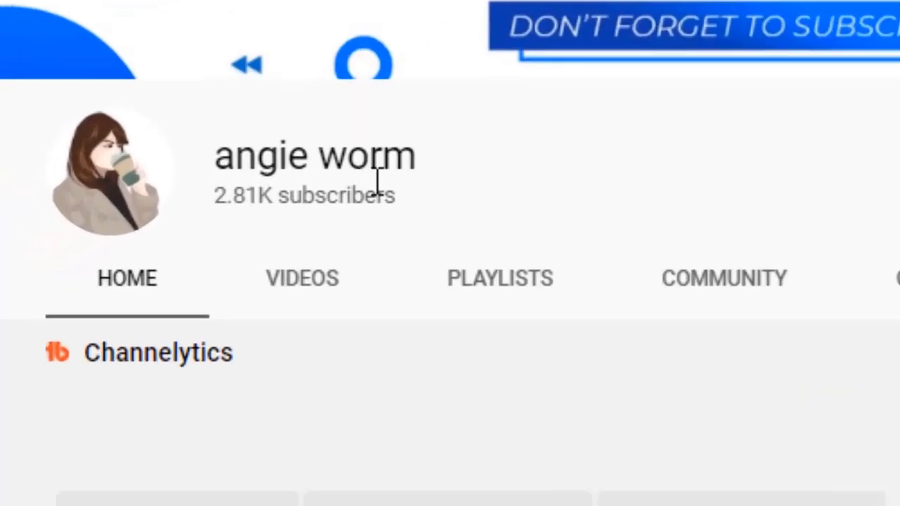
Step: Select the channel name and set the subscribed channel's notifications to All
drag(190, 237, 167, 233)
drag(498, 89, 317, 102)
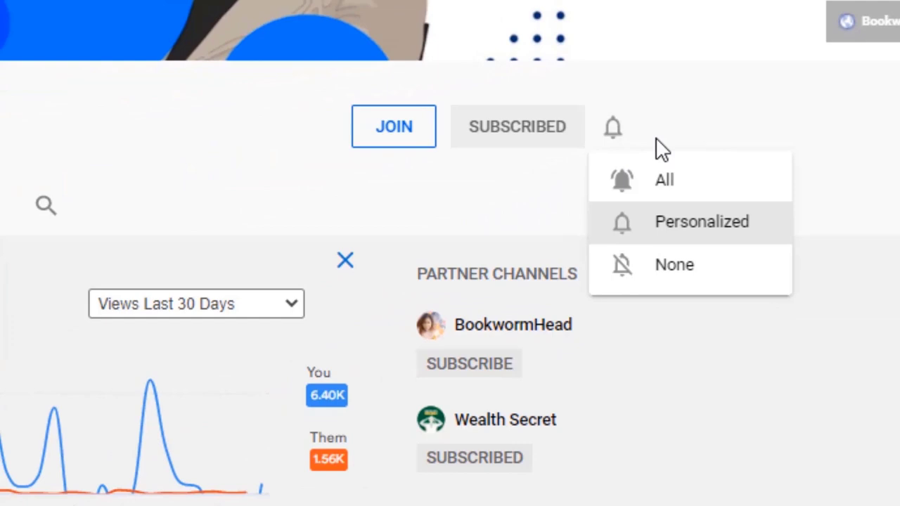
click(685, 194)
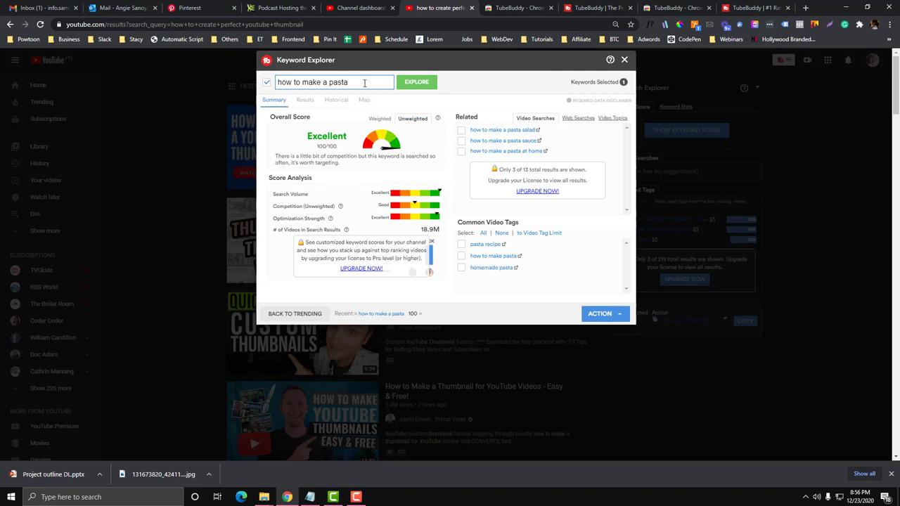
drag(364, 83, 278, 82)
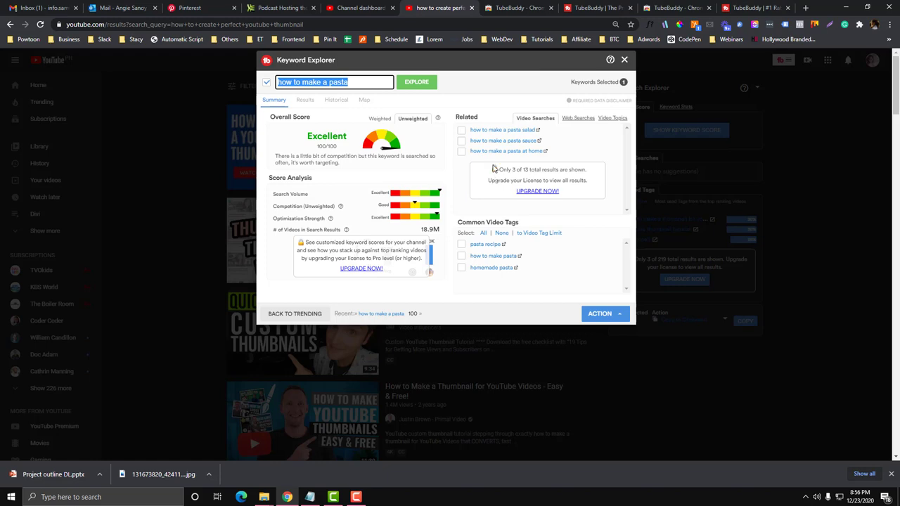
Step: Copy the keyword and search 'google trending' from another tab's address bar
triple_click(377, 84)
key(ctrl+c)
click(574, 10)
click(545, 27)
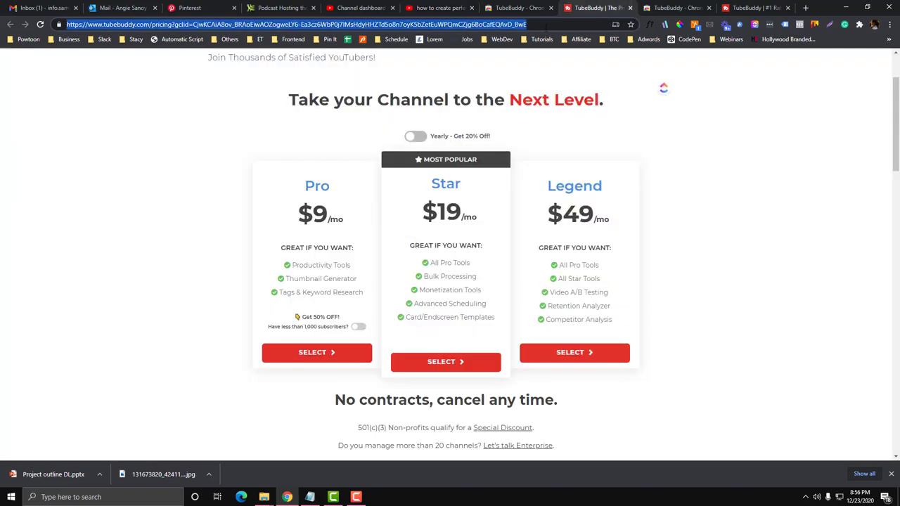
text(go)
text(ogle trending)
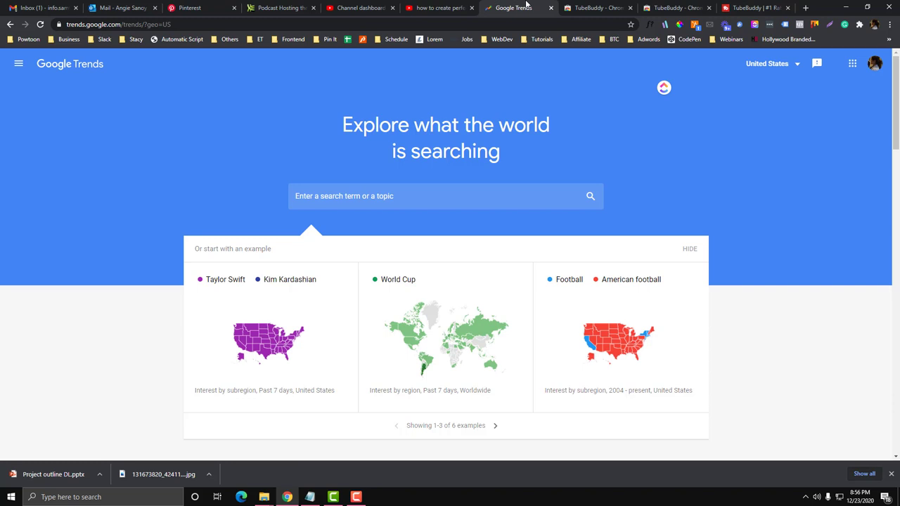
Step: Explore Google Trends for the pasted keyword 'how to make a pasta'
click(390, 196)
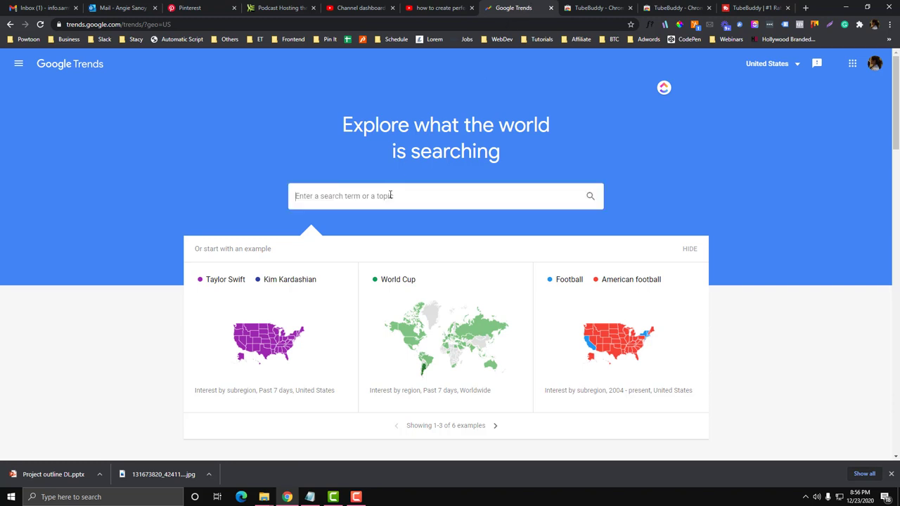
key(ctrl+v)
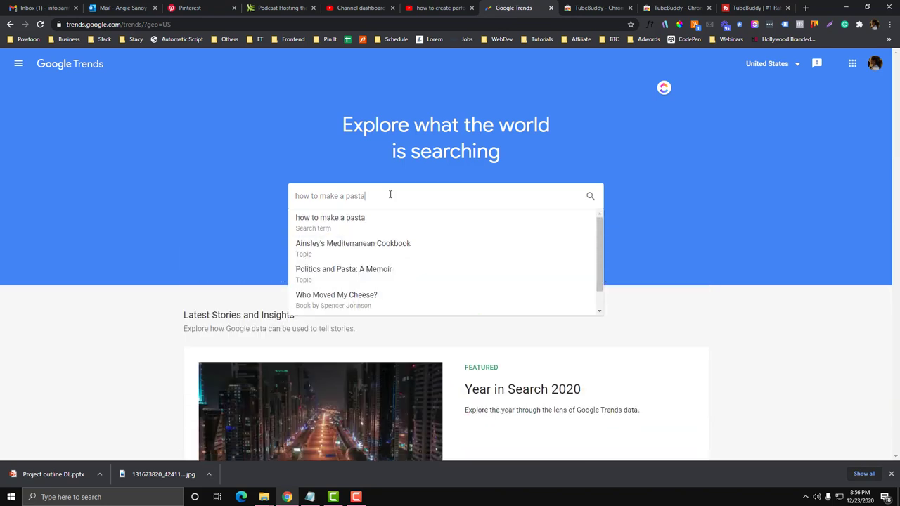
click(375, 221)
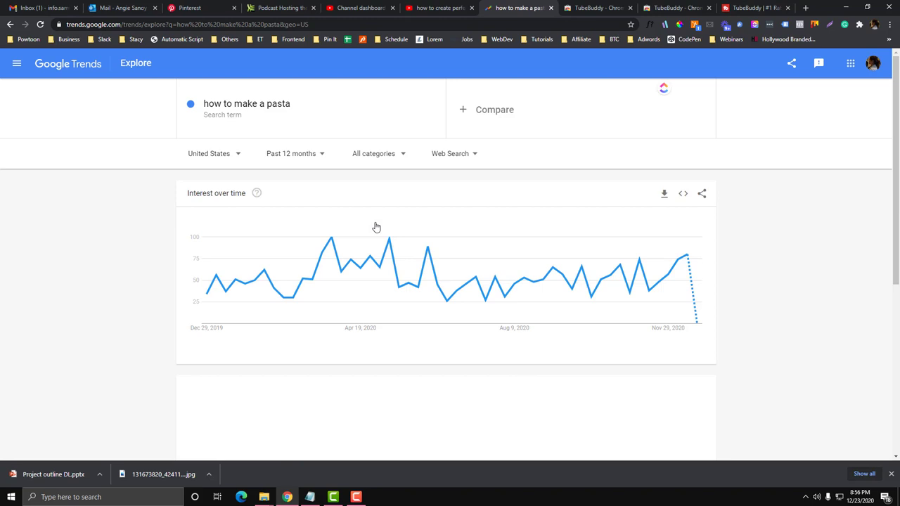
mouse_move(689, 274)
scroll(689, 274, down, 2)
scroll(700, 259, up, 1)
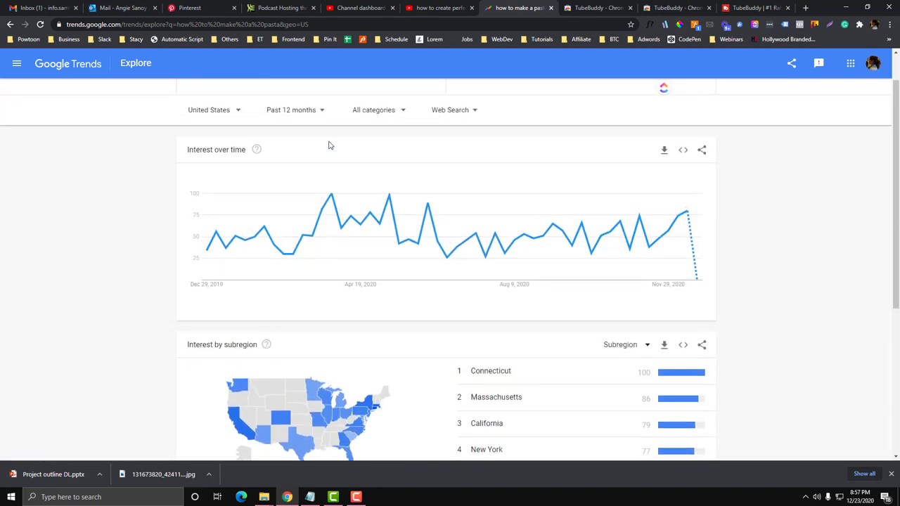
scroll(328, 145, up, 1)
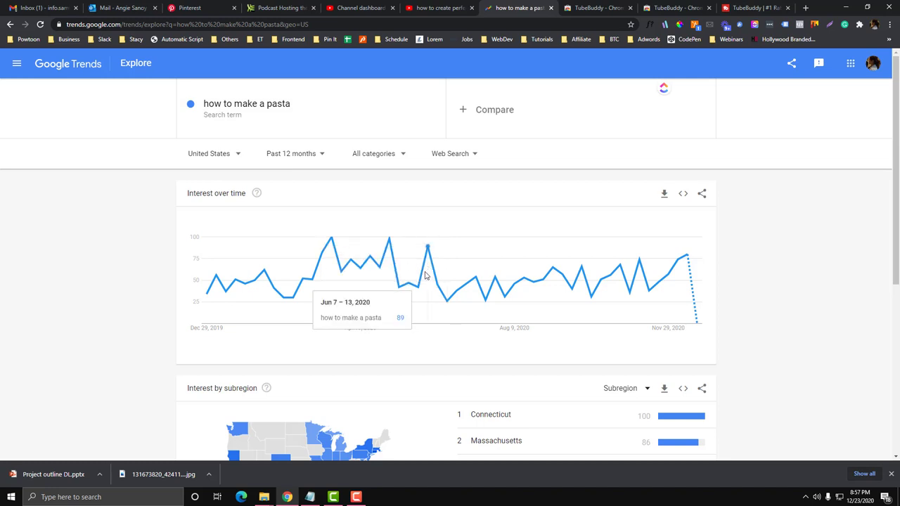
Step: Change the trend's location from United States to Worldwide
click(232, 154)
click(225, 187)
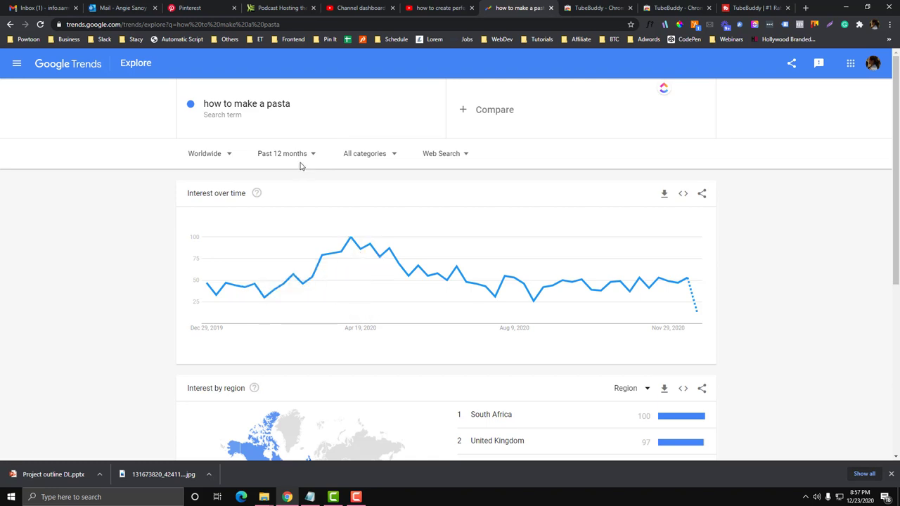
scroll(617, 303, down, 2)
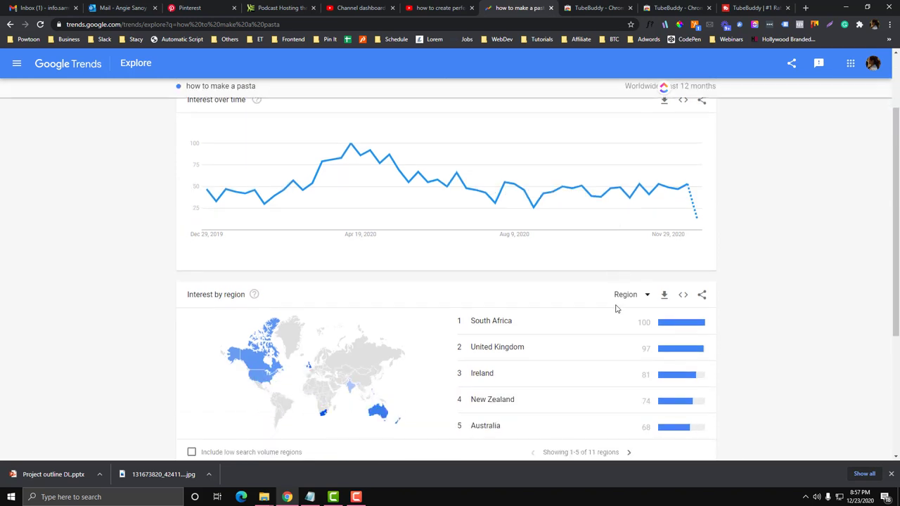
scroll(616, 302, up, 2)
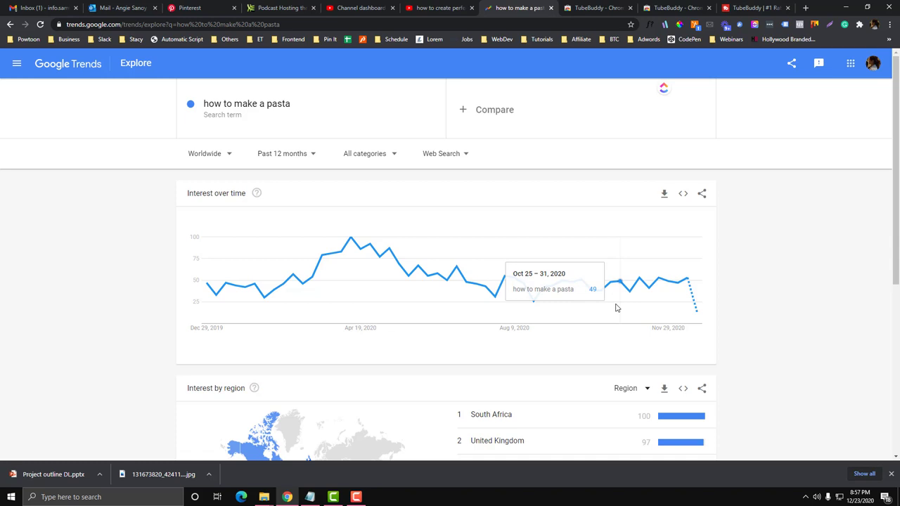
Step: Filter the pasta trend to YouTube Search and scroll down to Related queries
click(452, 159)
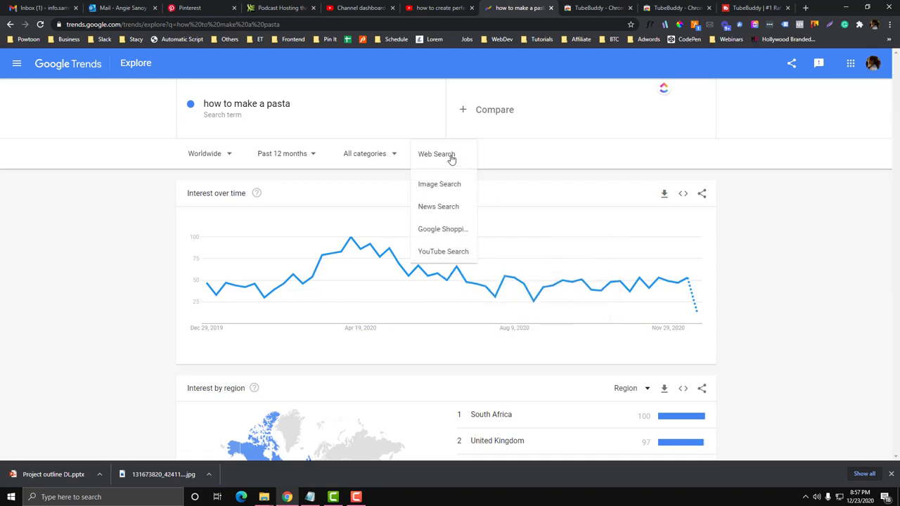
click(449, 250)
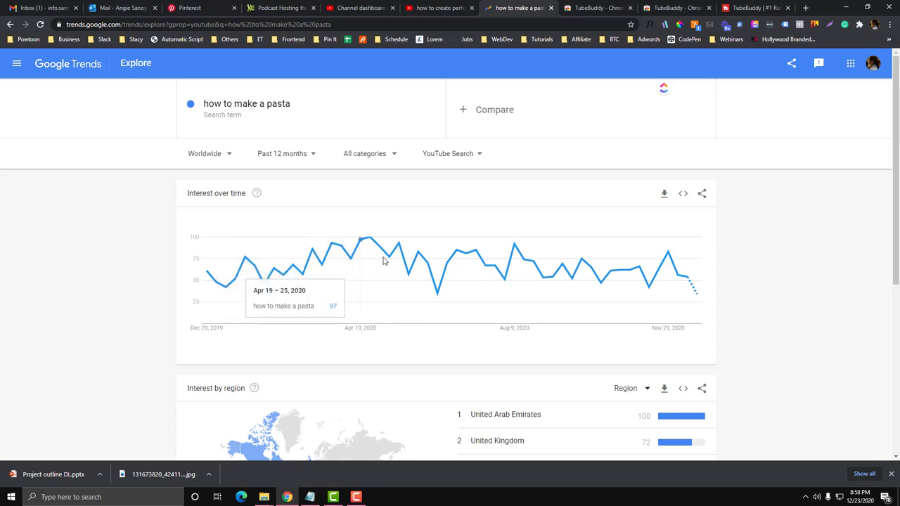
scroll(503, 291, down, 3)
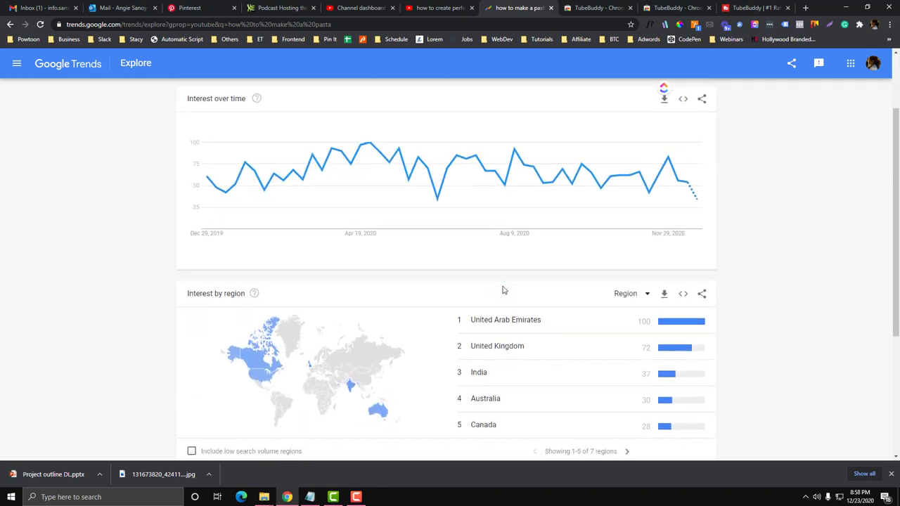
scroll(502, 291, down, 1)
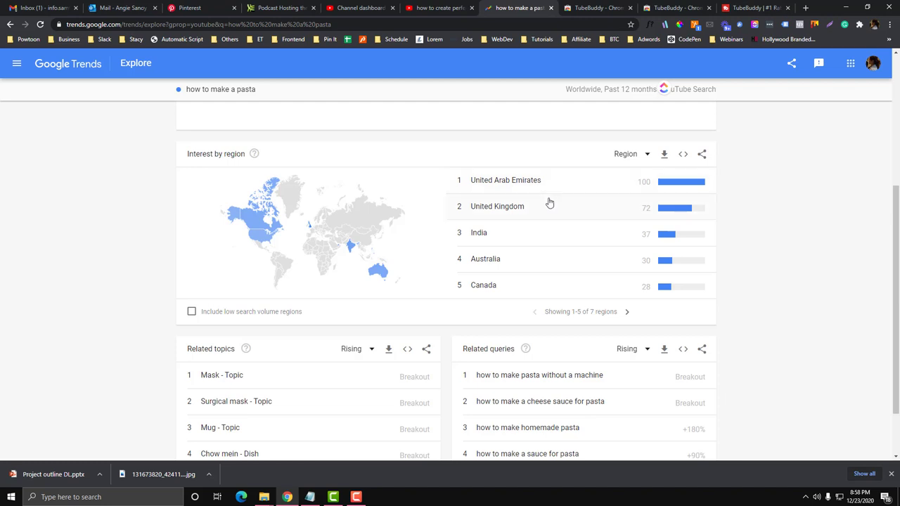
scroll(549, 204, down, 1)
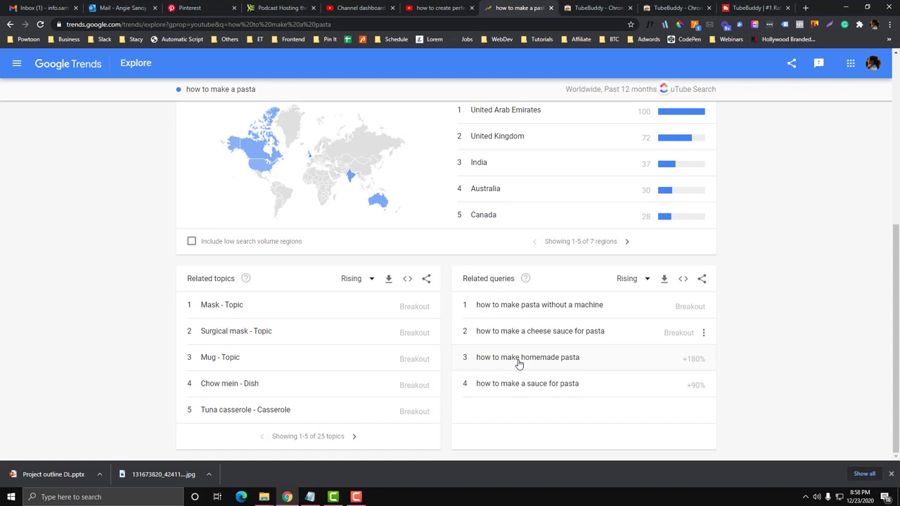
Step: Move between open tabs, ending on the TubeBuddy Chrome Web Store listing
click(432, 7)
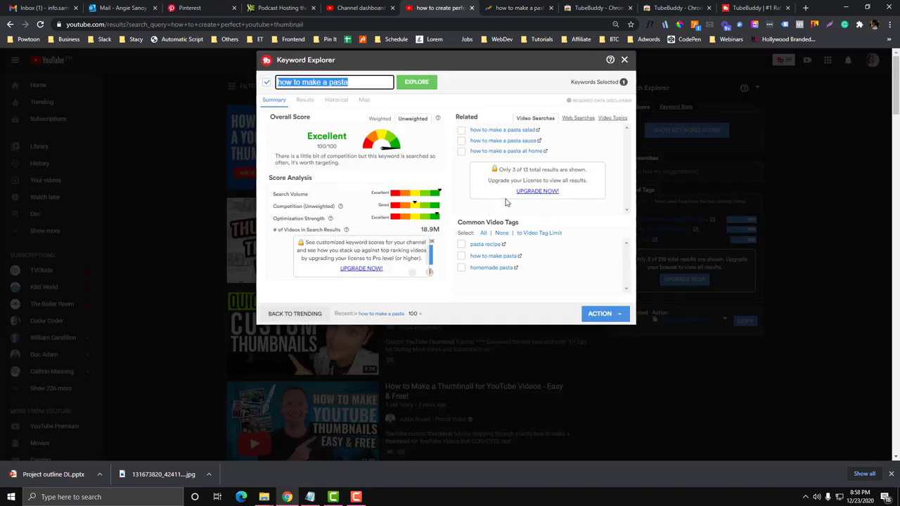
click(573, 7)
click(509, 9)
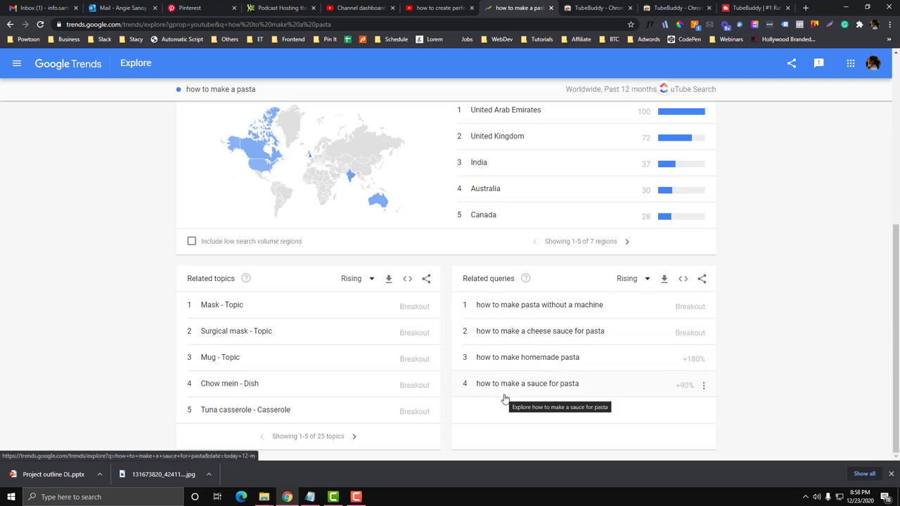
click(597, 7)
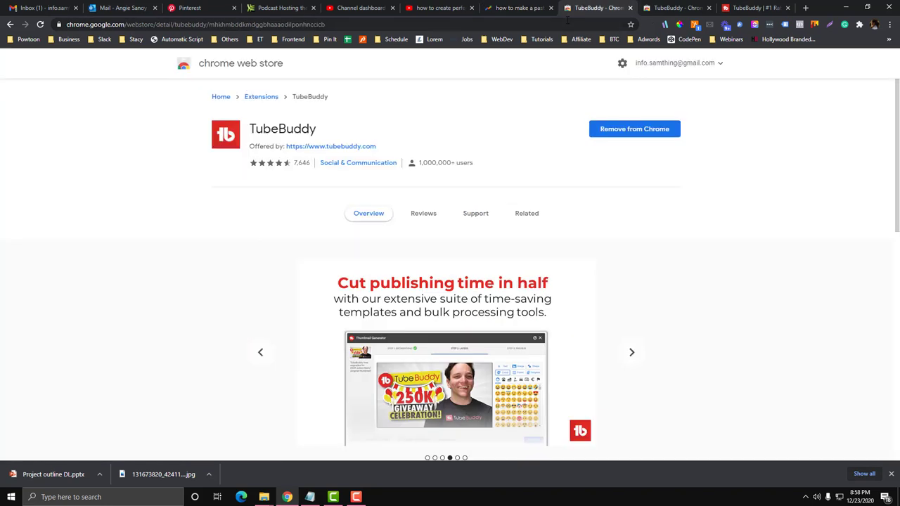
Step: Search for 'google keyword planner' from the address bar
click(565, 24)
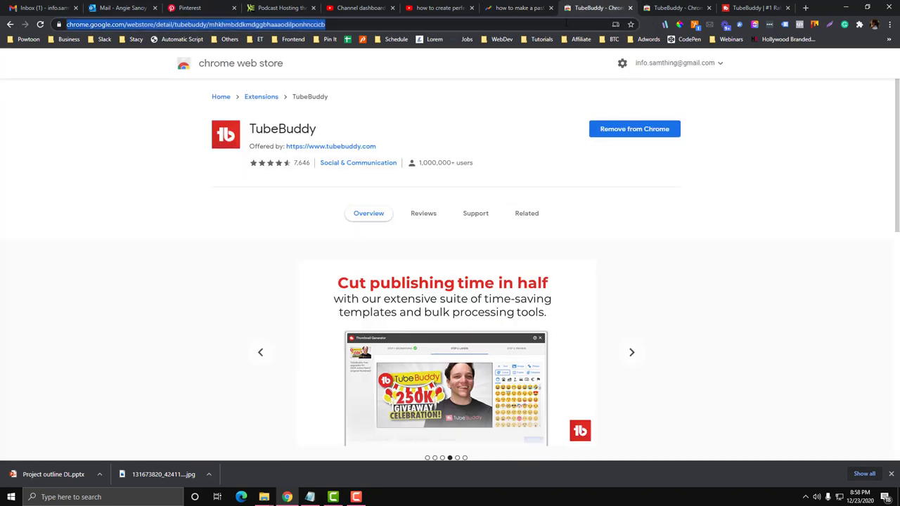
text(google keywo)
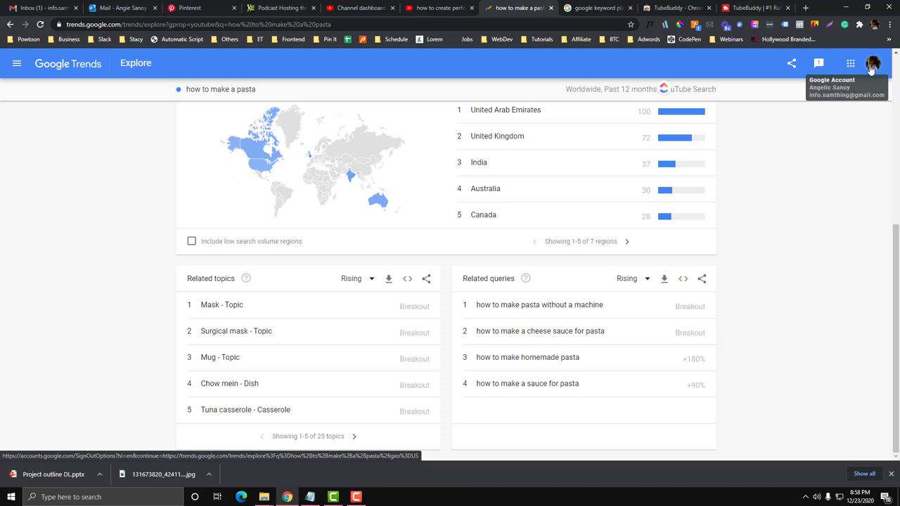
click(598, 8)
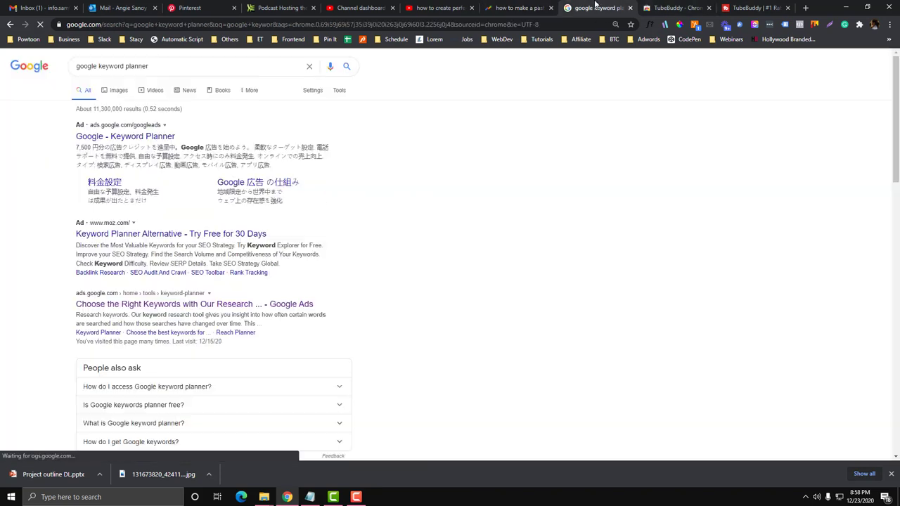
Step: Open the Google Ads Keyword Planner page from the search results
scroll(106, 257, down, 1)
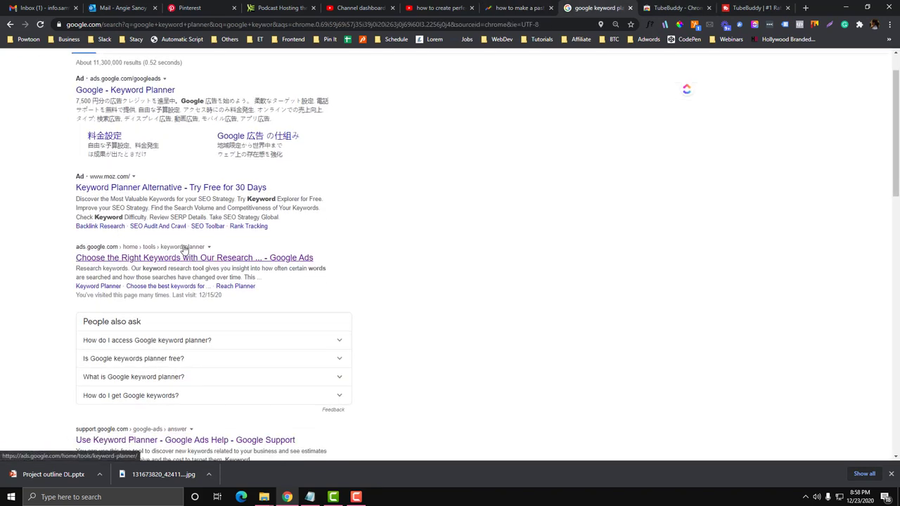
scroll(185, 248, up, 1)
click(157, 68)
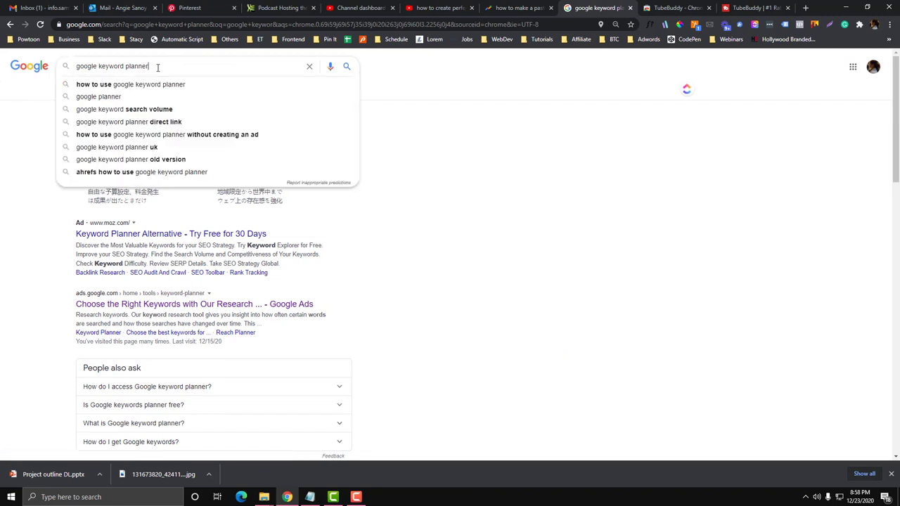
click(13, 284)
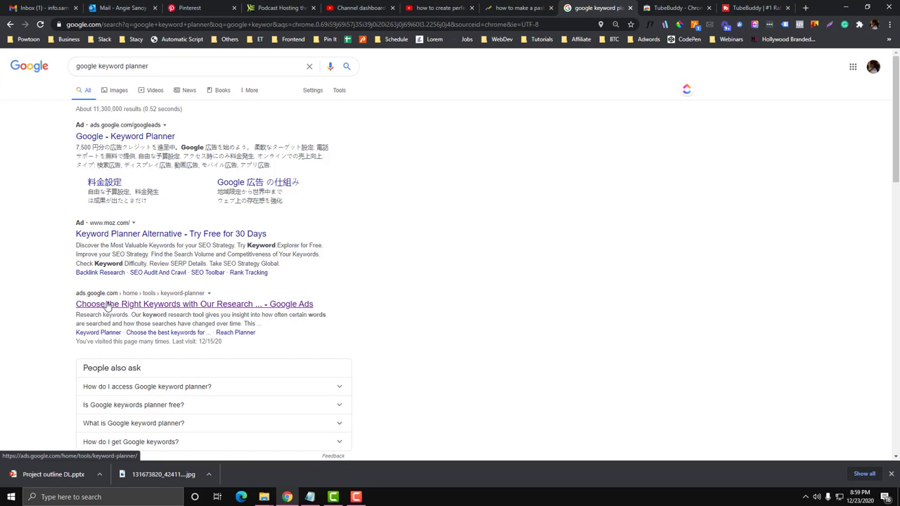
click(129, 308)
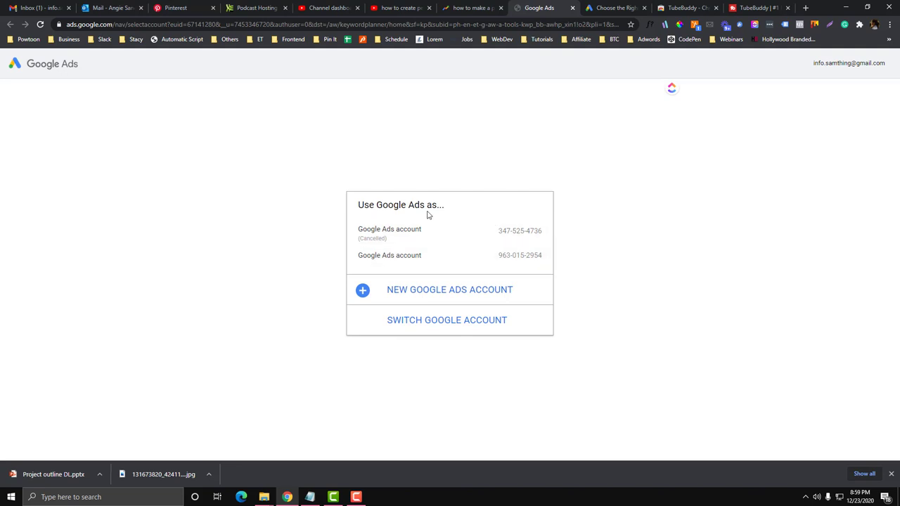
Step: Choose the Google Ads account, open Keyword Planner, and glance at the pasta phrase in Google Trends
click(454, 241)
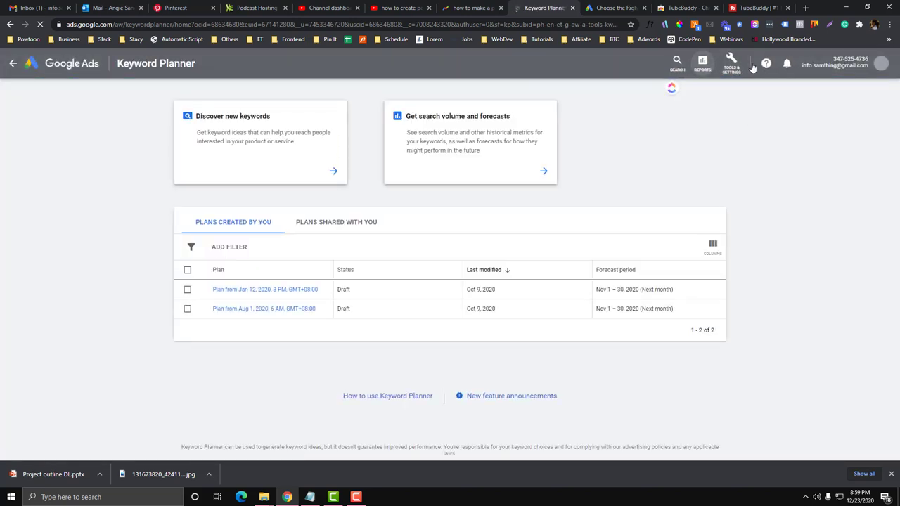
click(731, 63)
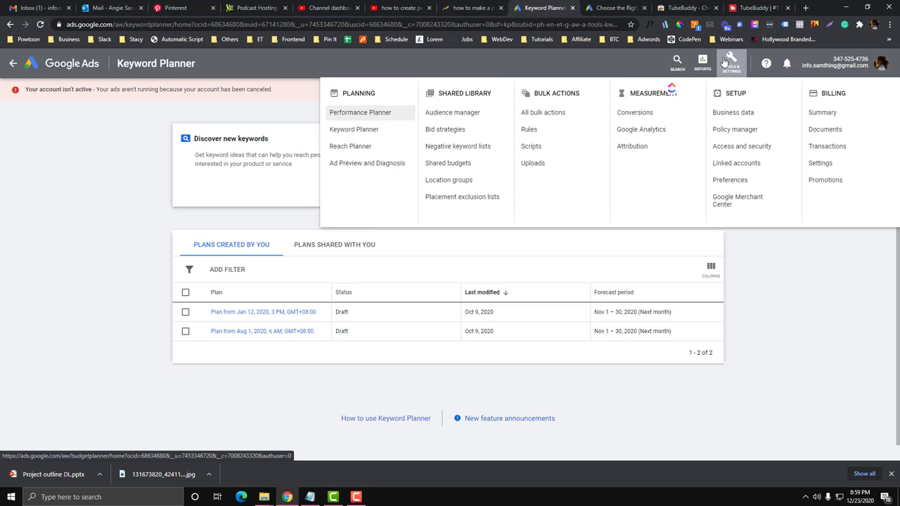
click(362, 136)
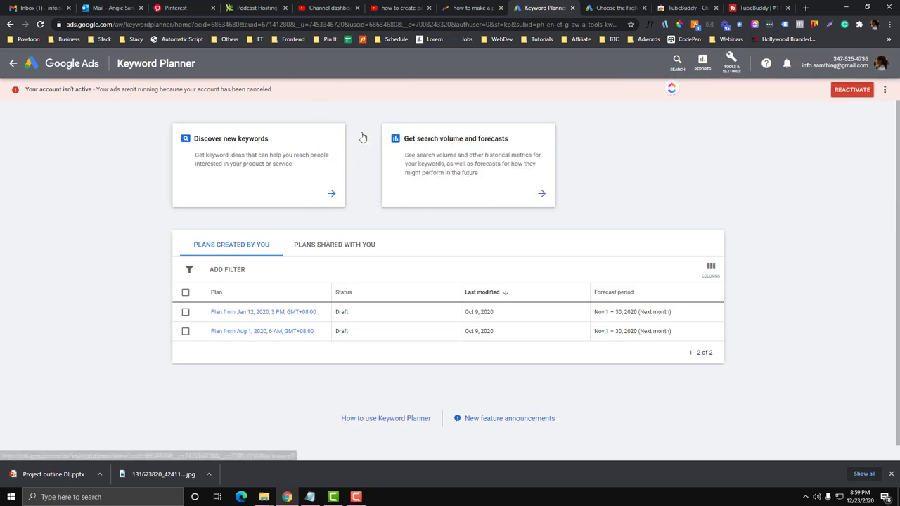
key(ctrl+shift+Tab)
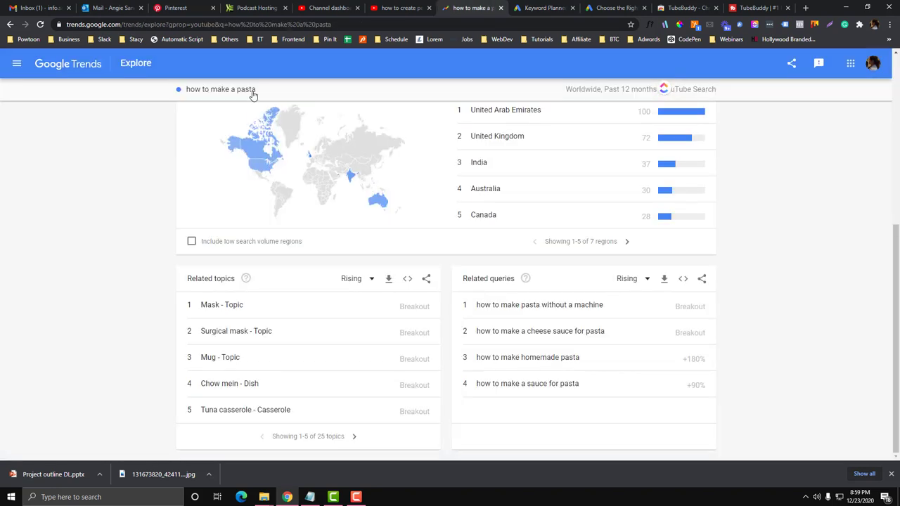
key(ctrl+Tab)
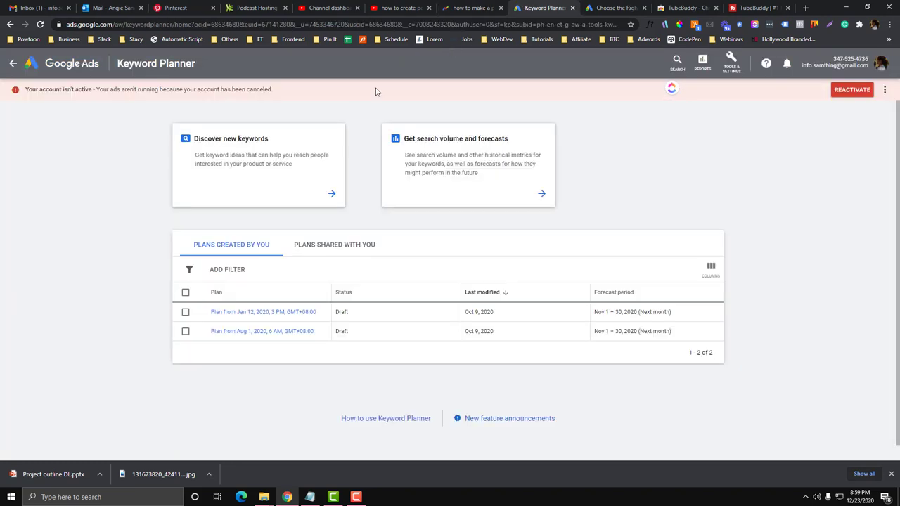
Step: Under Discover new keywords, enter 'how to make a pasta' as the seed keyword
click(238, 176)
text(how )
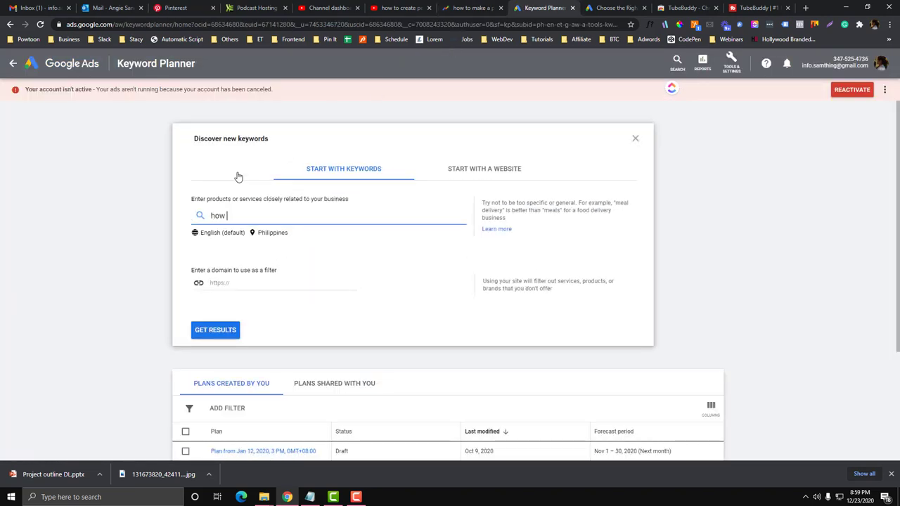
text(to amke)
key(BackSpace)
key(BackSpace)
key(BackSpace)
key(BackSpace)
text(make a paste)
key(Return)
Step: Remove the Philippines so targeting covers all locations, and request the keyword ideas
click(261, 239)
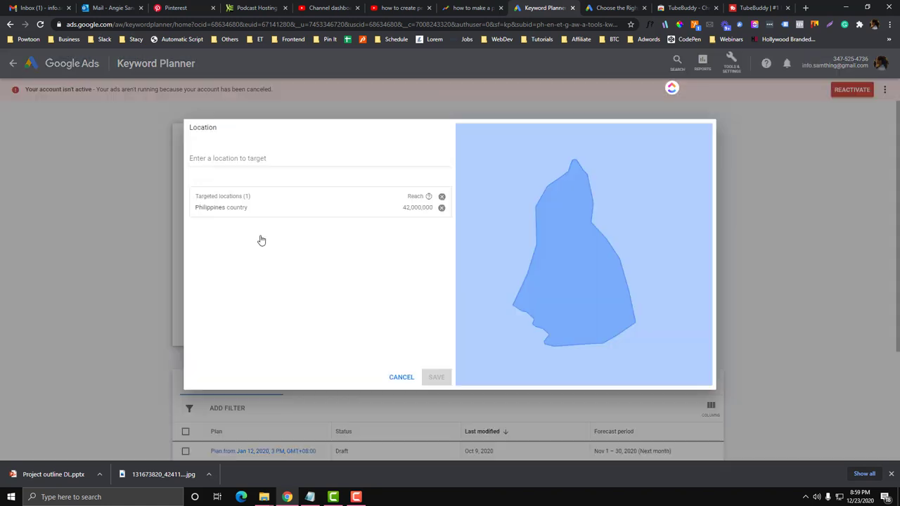
click(441, 209)
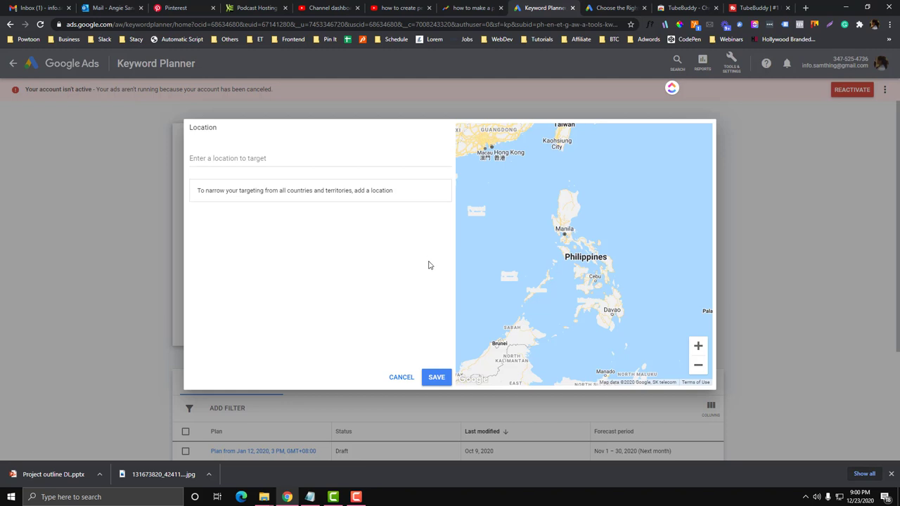
click(435, 377)
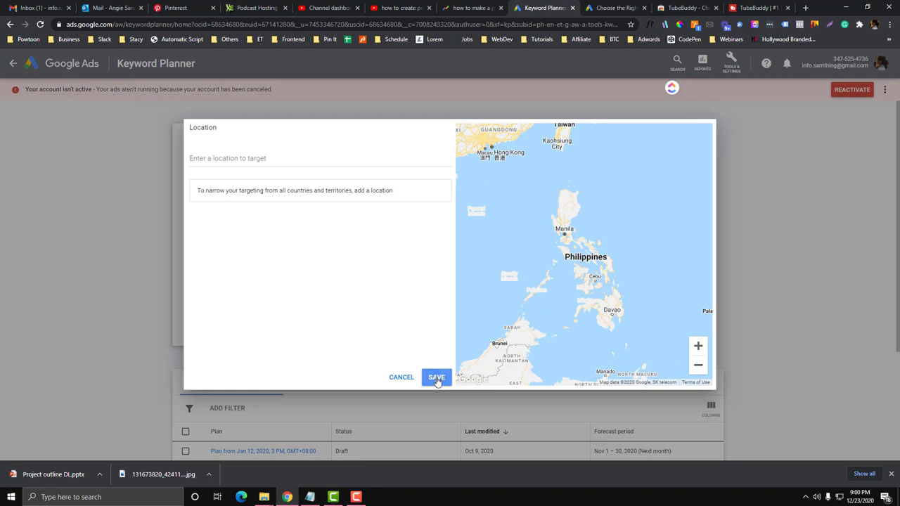
click(203, 338)
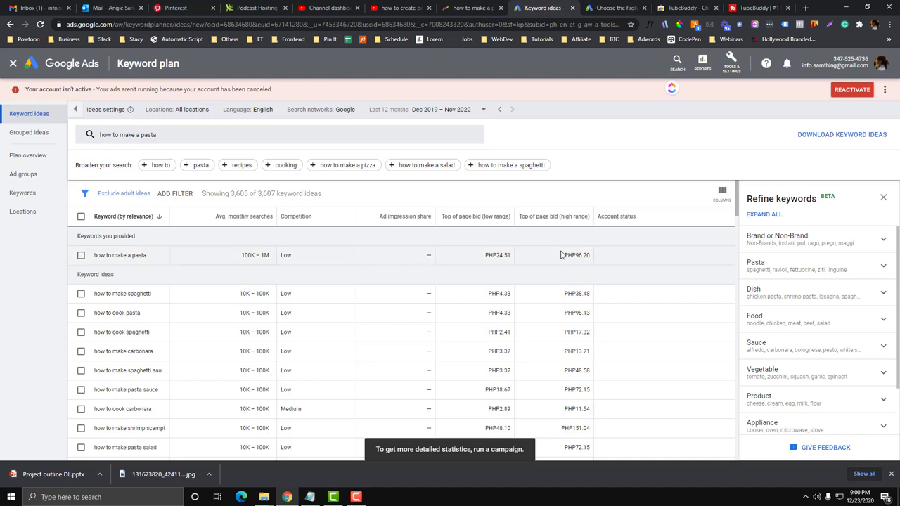
Step: Highlight the low and high top-of-page bids for 'how to make a pasta'
drag(562, 255, 594, 256)
mouse_move(515, 262)
mouse_down()
mouse_move(482, 257)
mouse_move(619, 248)
mouse_up()
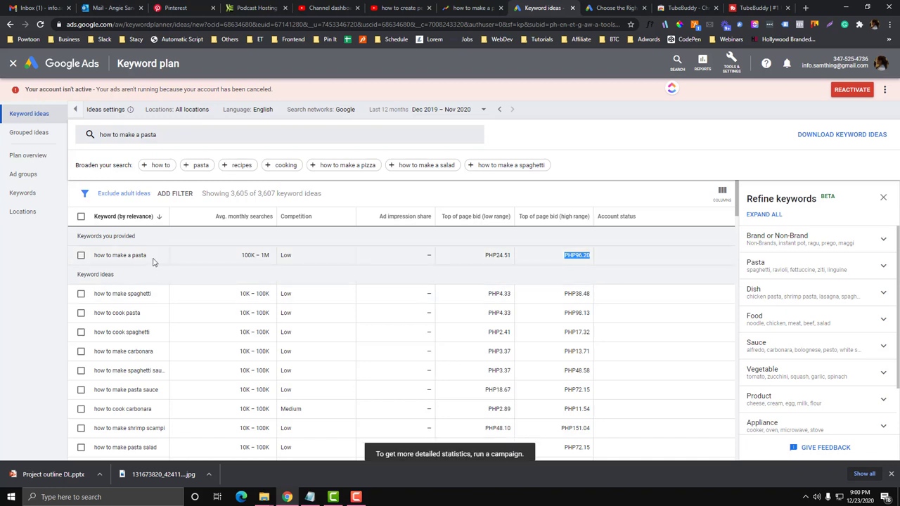
drag(489, 255, 607, 259)
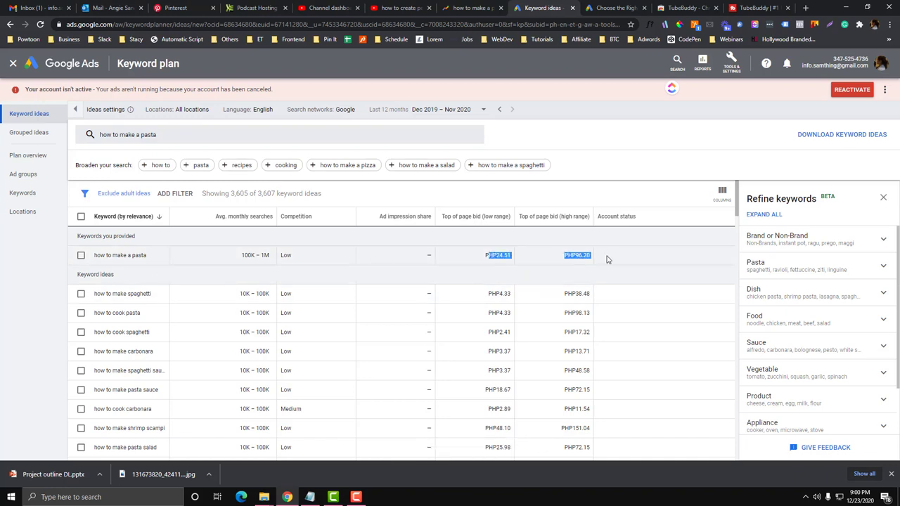
Step: Scroll through the ideas and highlight the 'shrimp scampi' part of 'how to make shrimp scampi'
scroll(522, 301, down, 1)
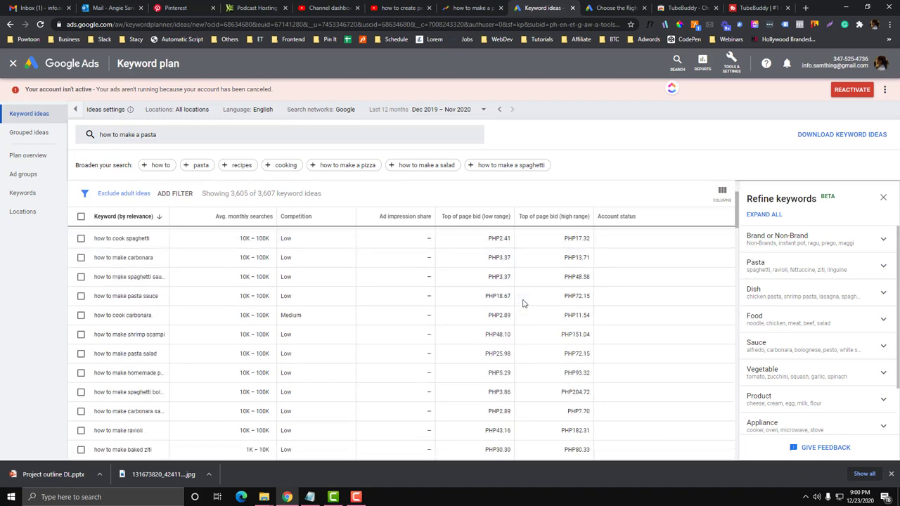
scroll(523, 304, up, 1)
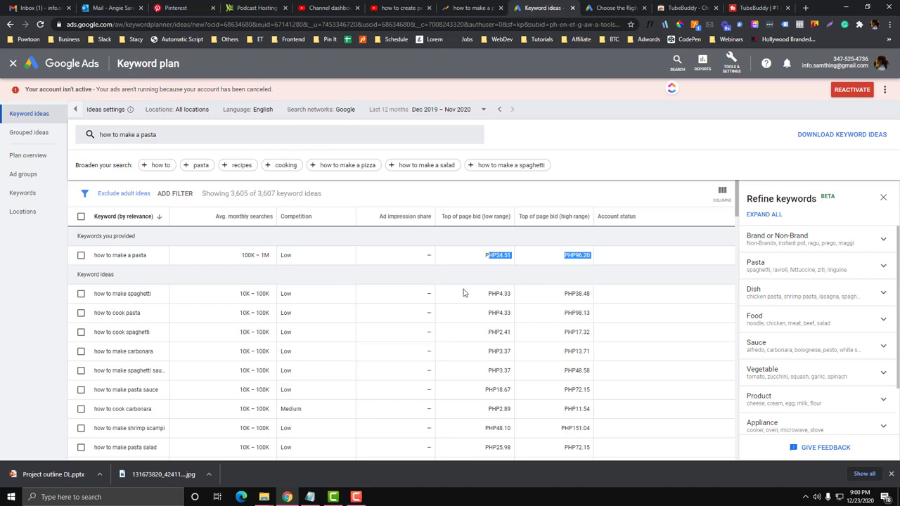
scroll(492, 301, down, 1)
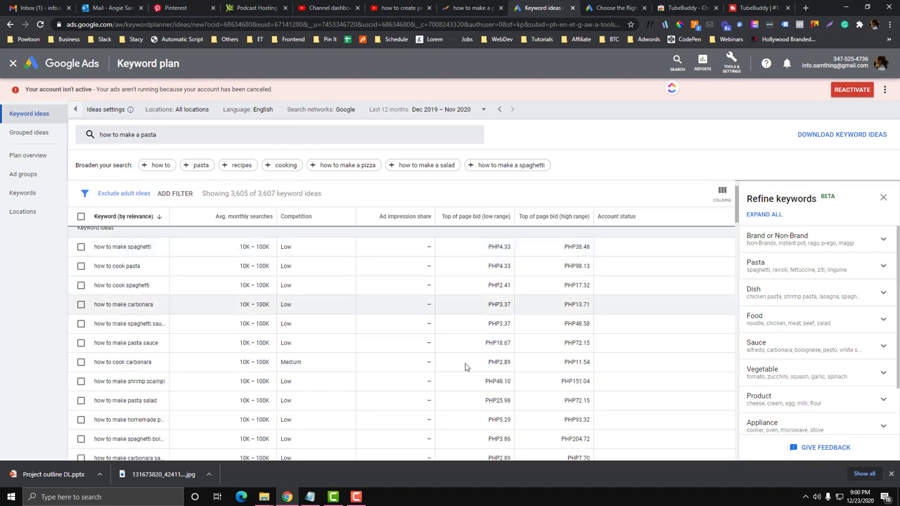
drag(590, 382, 422, 382)
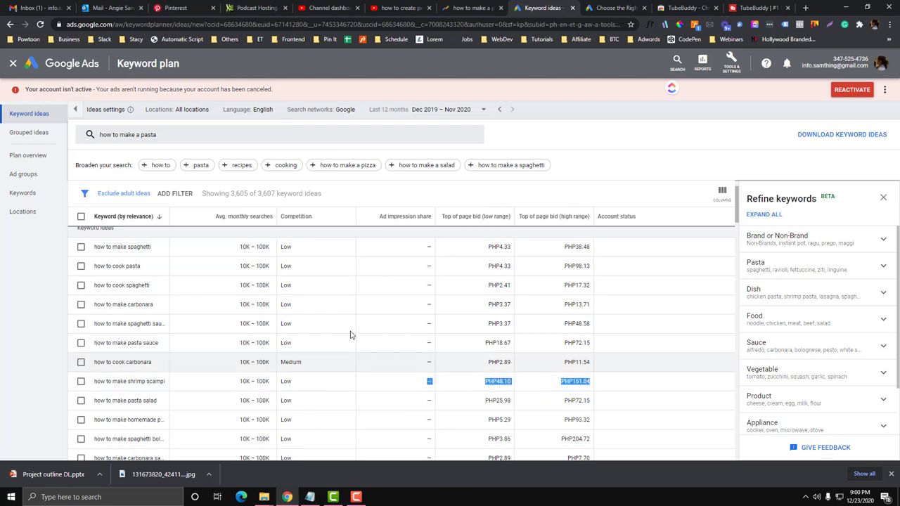
scroll(281, 309, up, 1)
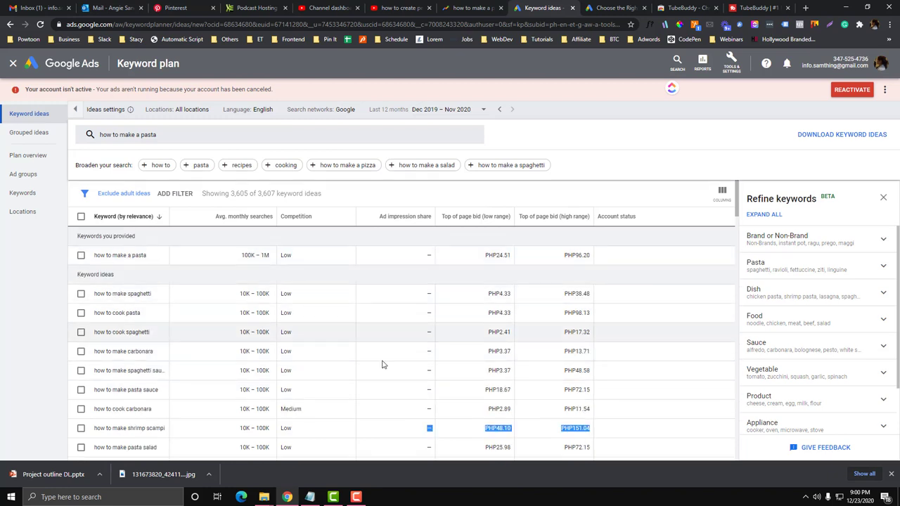
scroll(394, 368, down, 2)
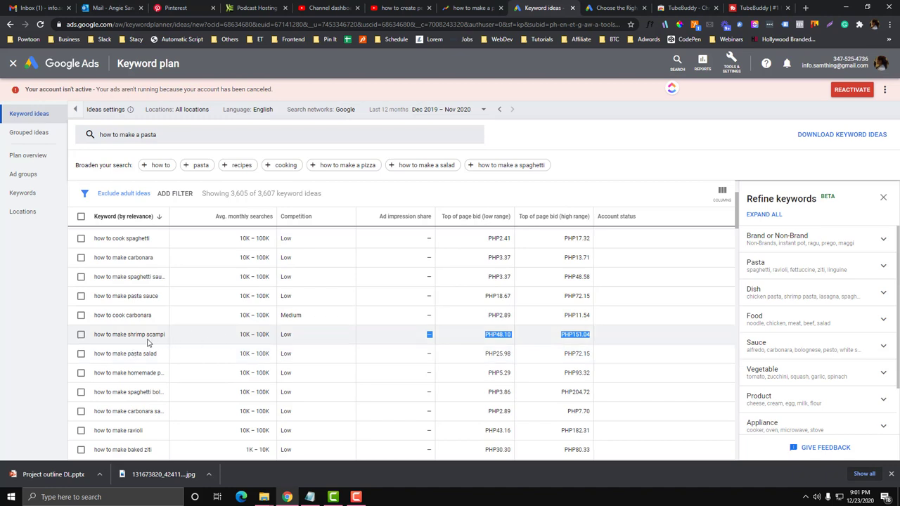
drag(129, 335, 166, 338)
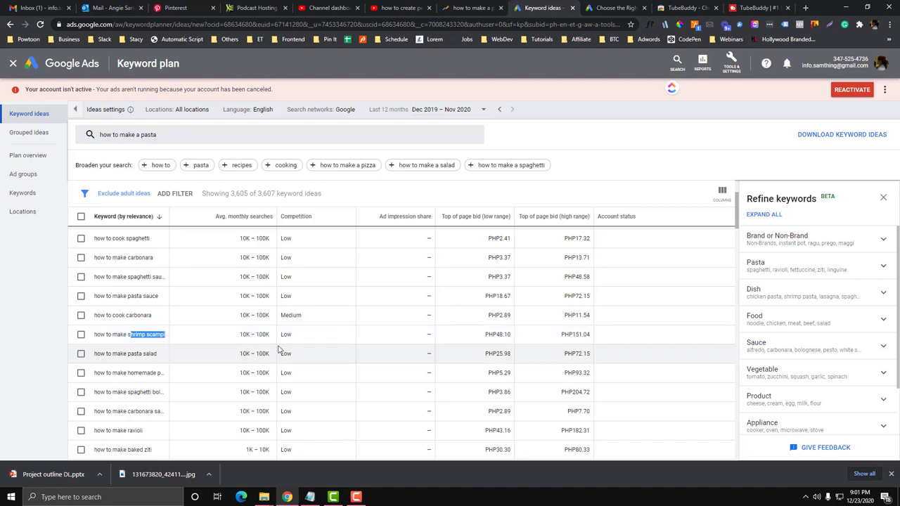
Step: Tick 'how to make spaghetti bolognese' and copy it from the blue selection bar, re-copying it once more
click(81, 393)
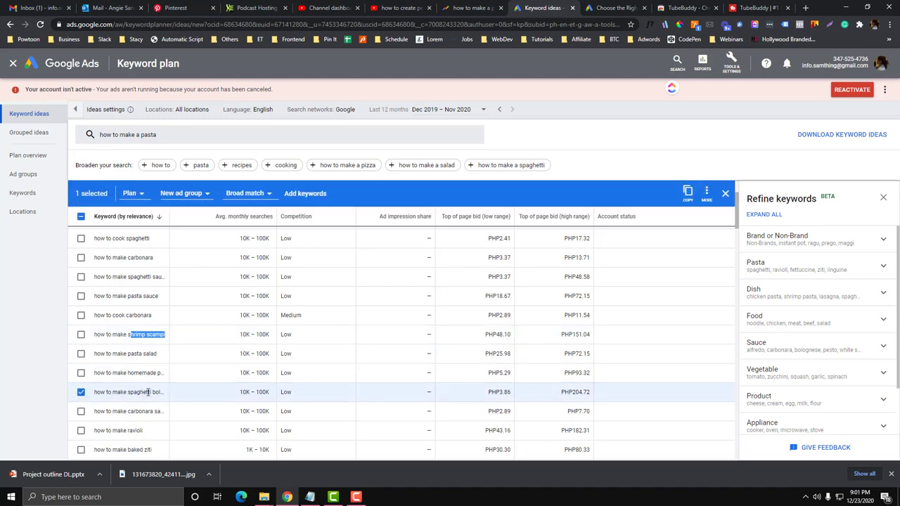
click(691, 192)
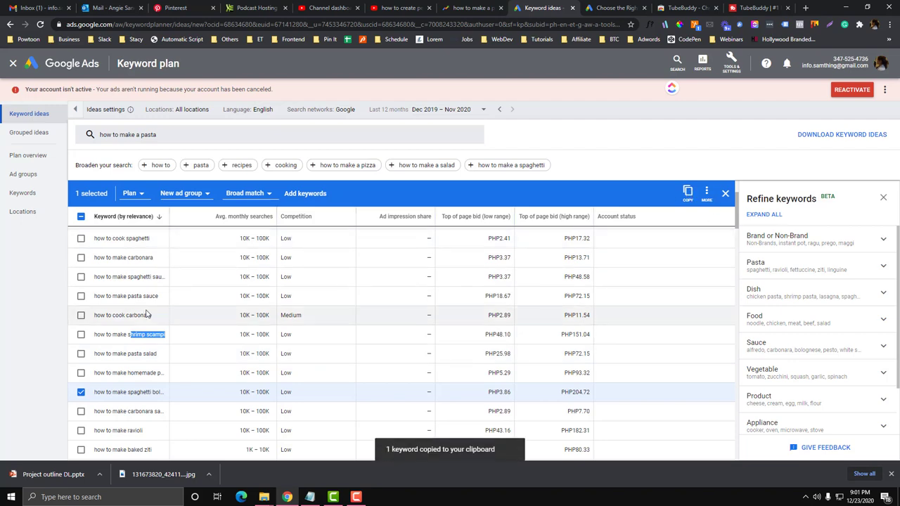
scroll(147, 314, up, 2)
scroll(147, 314, down, 1)
scroll(146, 314, down, 1)
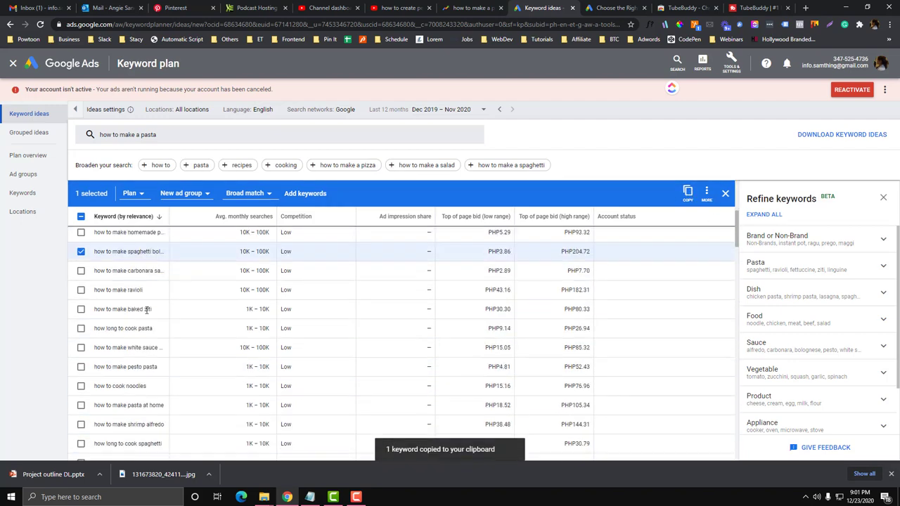
scroll(147, 313, down, 3)
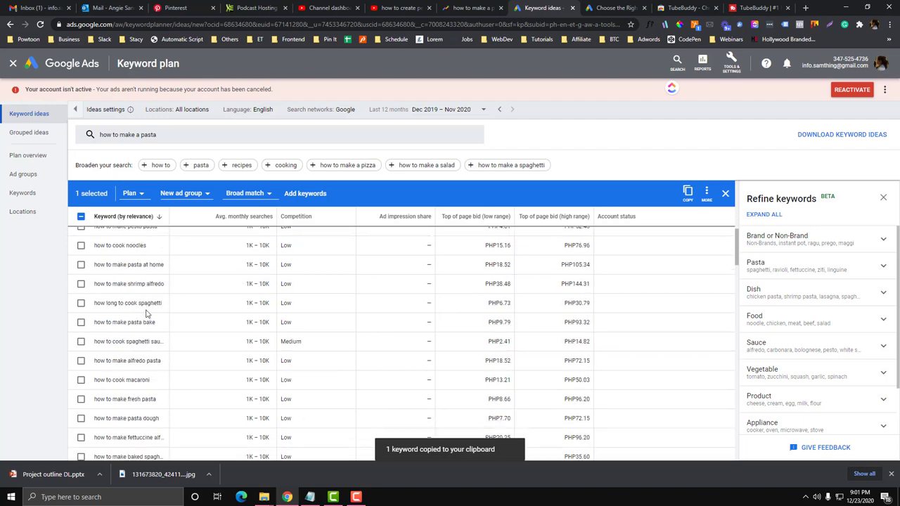
scroll(147, 309, up, 3)
click(81, 391)
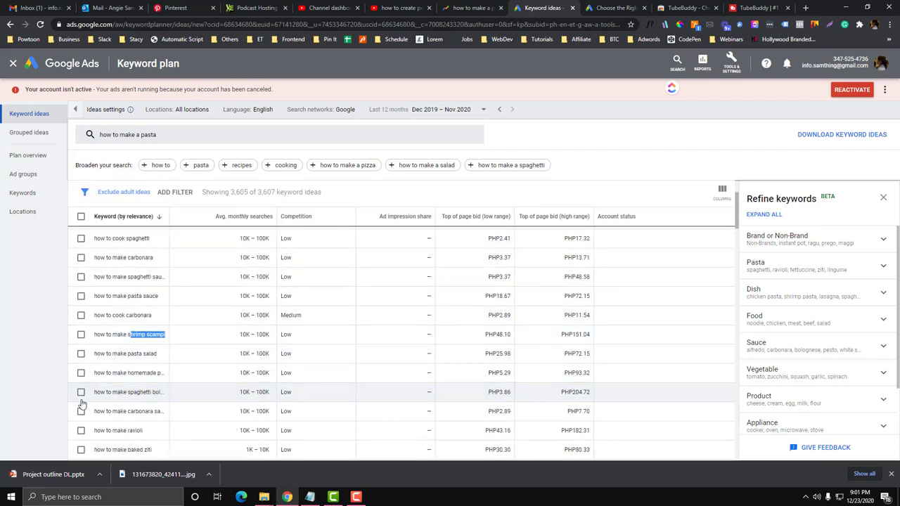
click(81, 391)
click(687, 191)
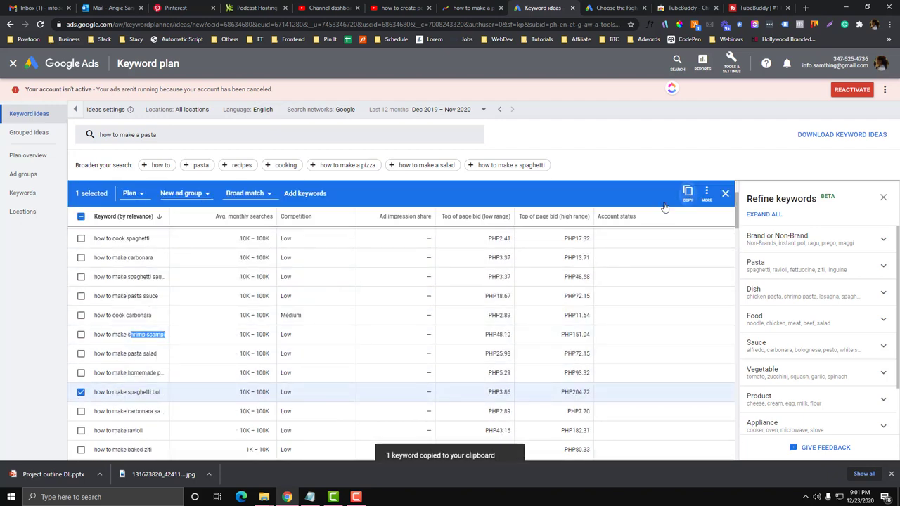
Step: Replace Notepad's contents with the copied spaghetti bolognese keyword, then minimize Notepad
click(310, 497)
key(ctrl+a)
key(ctrl+v)
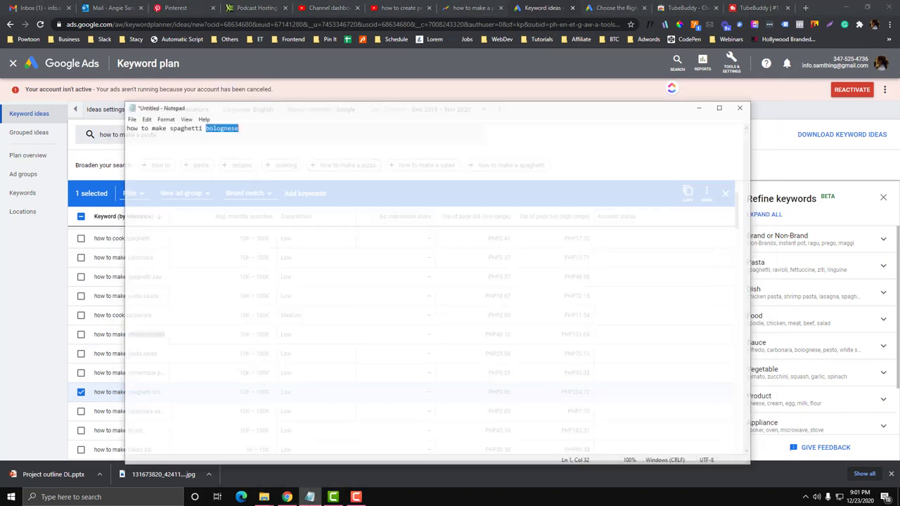
key(ctrl+a)
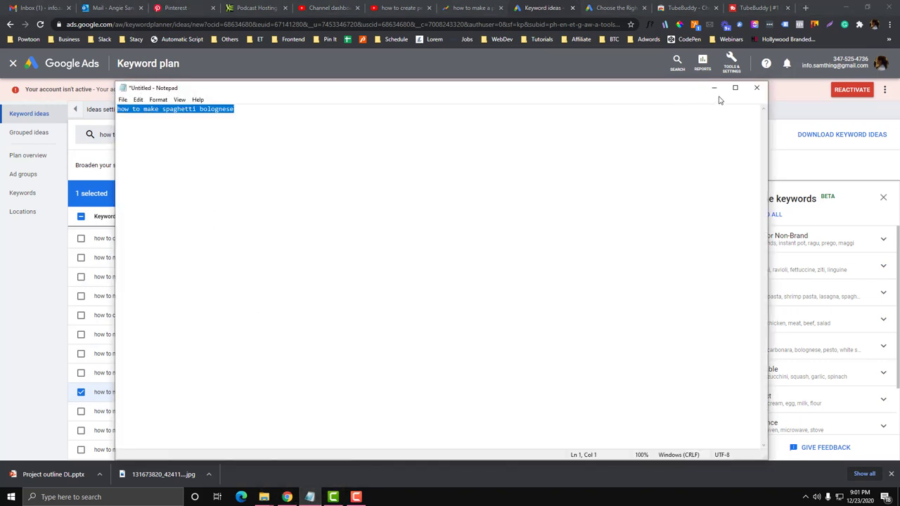
click(713, 88)
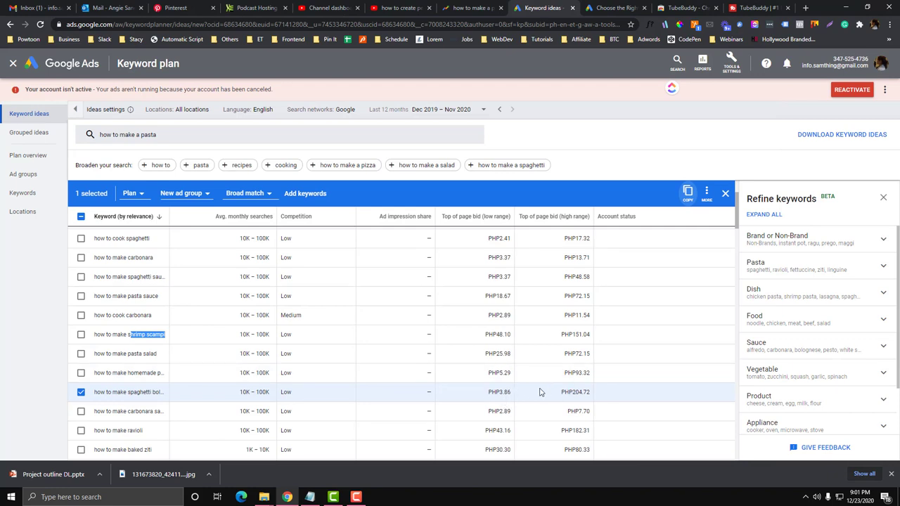
Step: Highlight the PHP96.20 high-range bid for 'how to make a pasta'
click(503, 392)
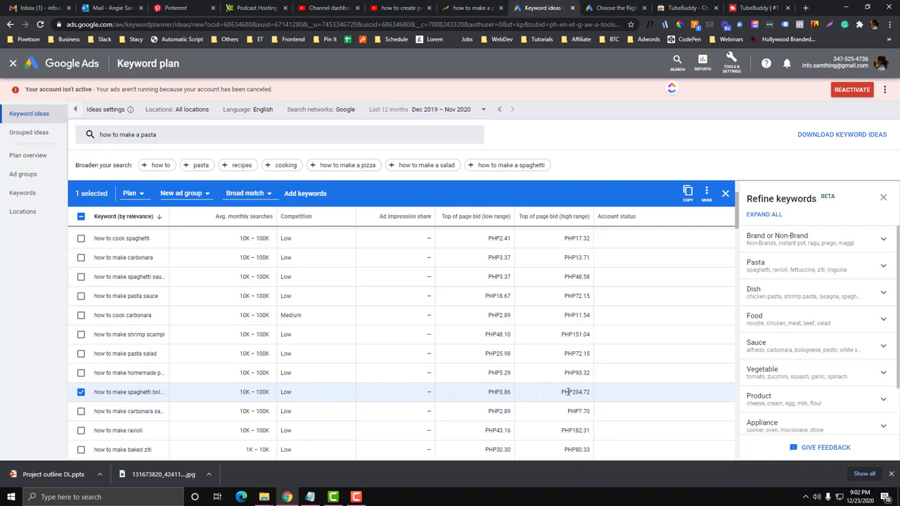
scroll(568, 392, down, 2)
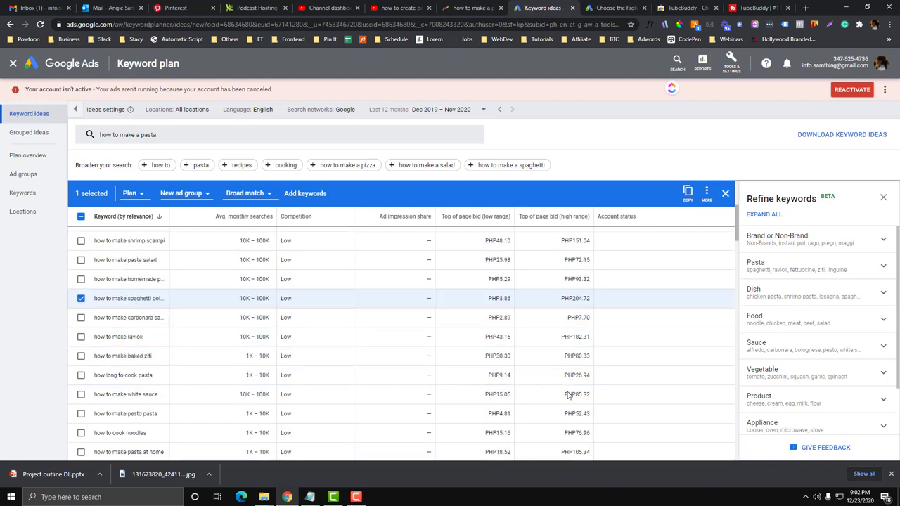
scroll(566, 390, up, 4)
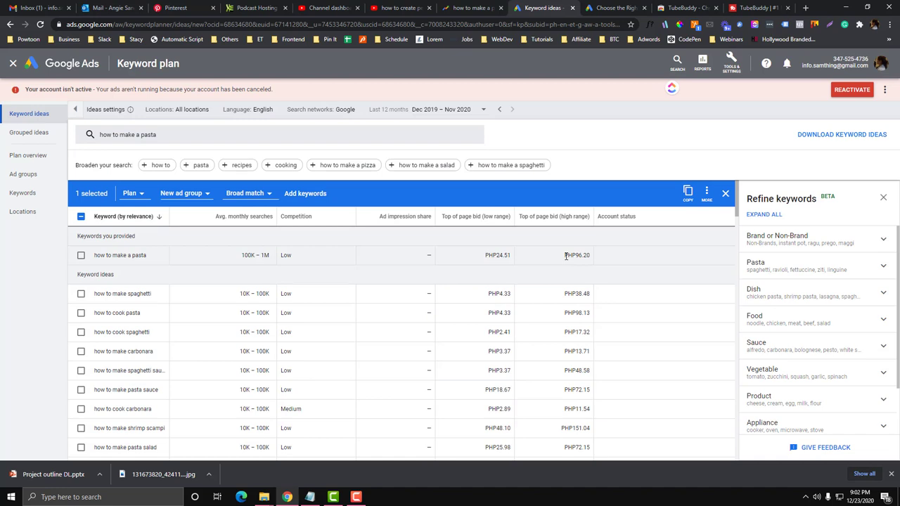
drag(566, 255, 591, 259)
Step: Highlight the spaghetti idea's high-range bid for comparison, then switch to the divi keyword ideas results
scroll(565, 321, down, 2)
drag(561, 391, 586, 391)
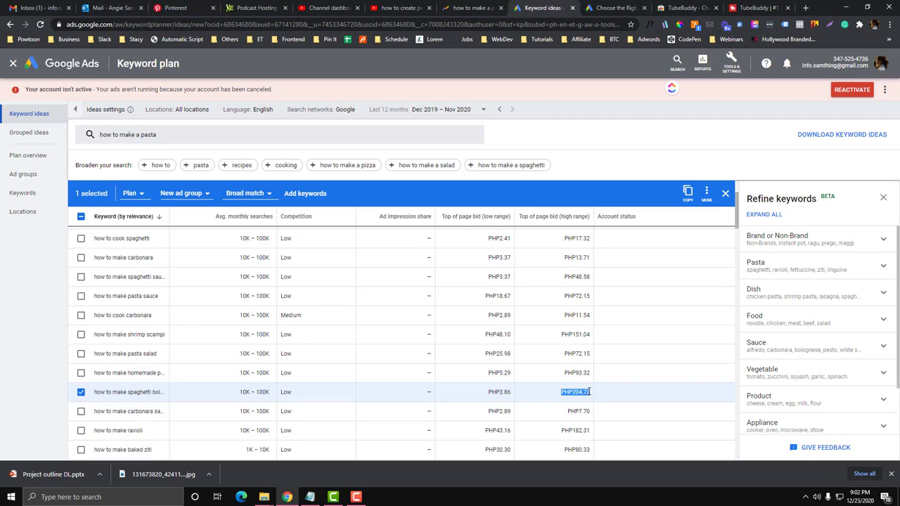
scroll(457, 383, down, 5)
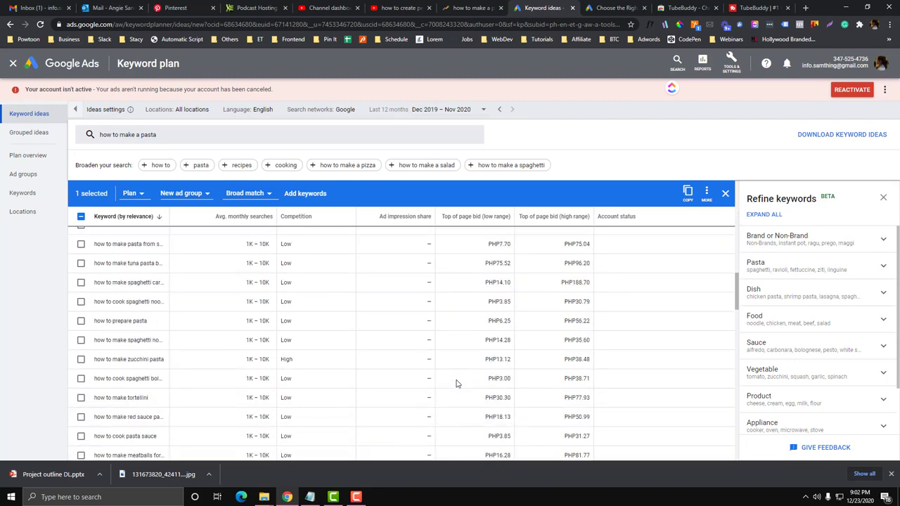
scroll(456, 383, down, 3)
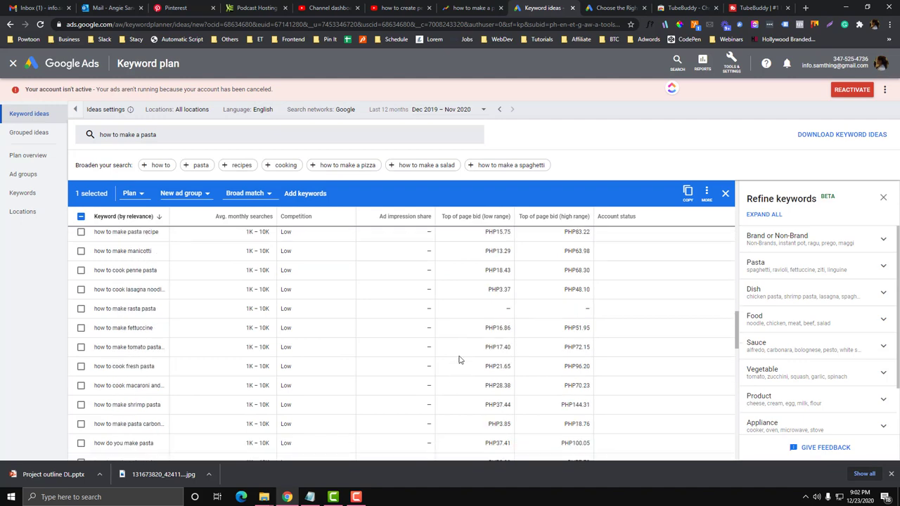
click(473, 7)
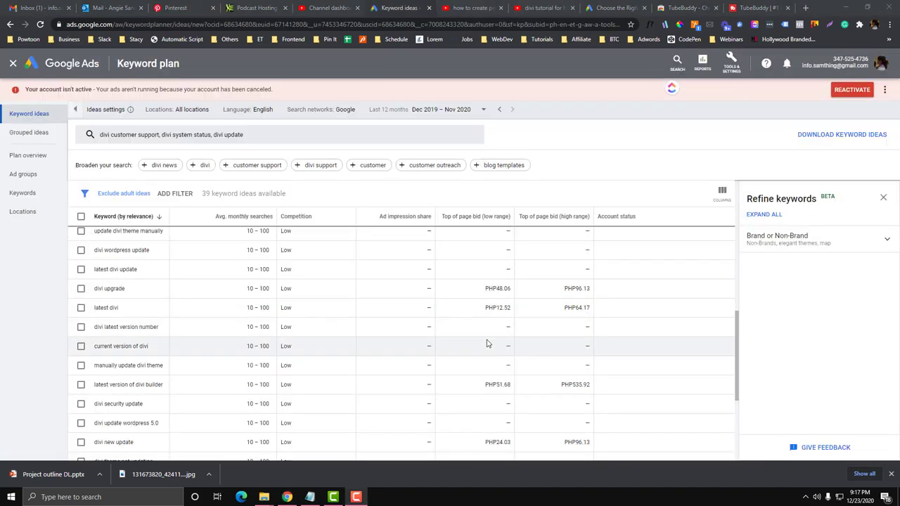
Step: Go back to the Keyword Planner home page via Tools & Settings
scroll(488, 343, up, 2)
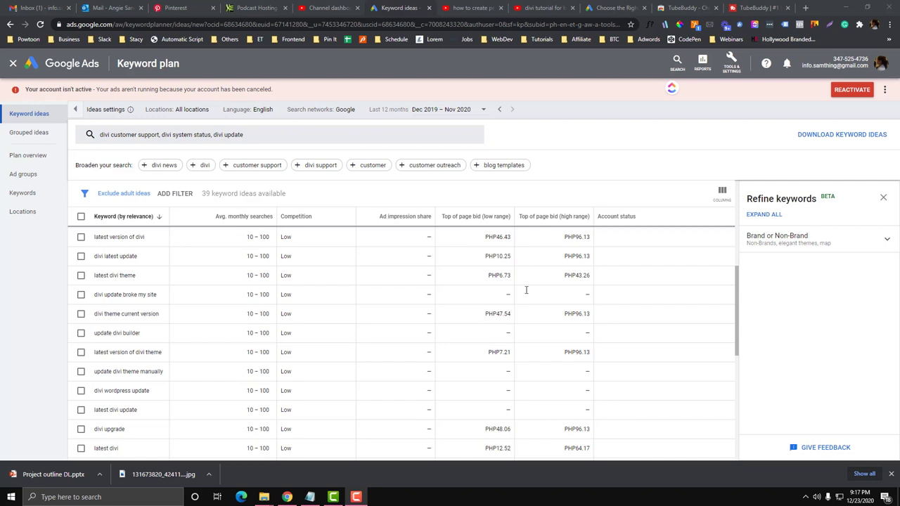
click(731, 65)
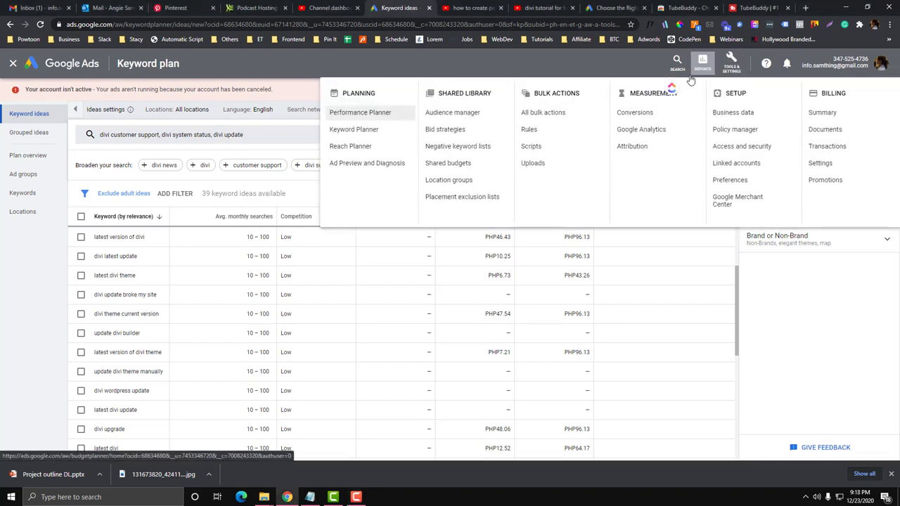
click(362, 128)
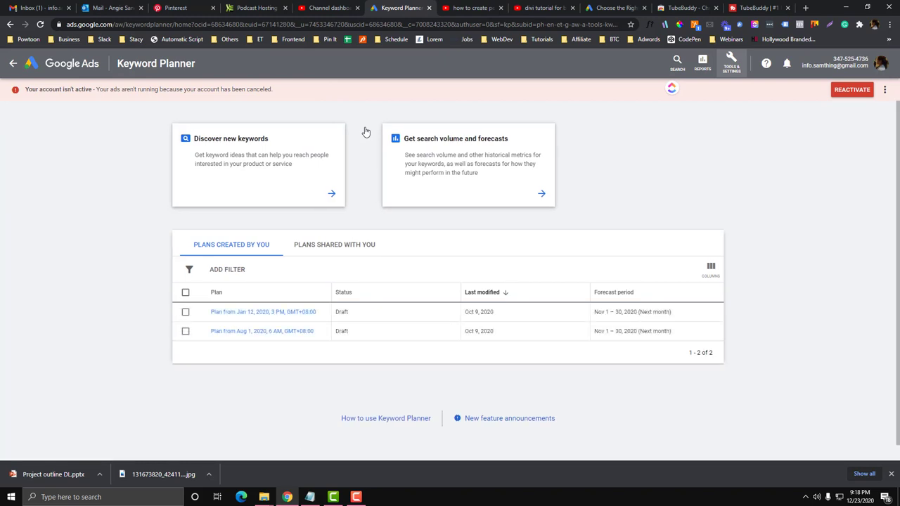
Step: Set Discover new keywords to Start with a website, then go to the YouTube thumbnail results
click(259, 169)
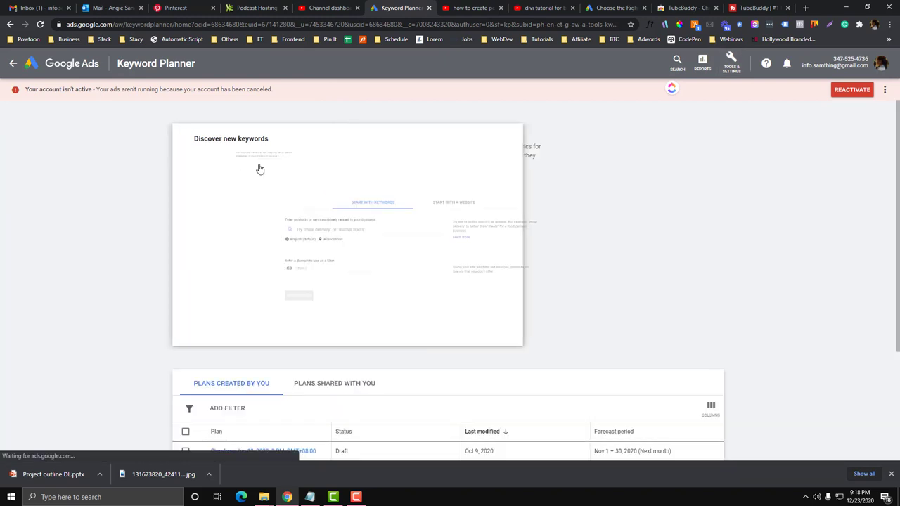
click(220, 283)
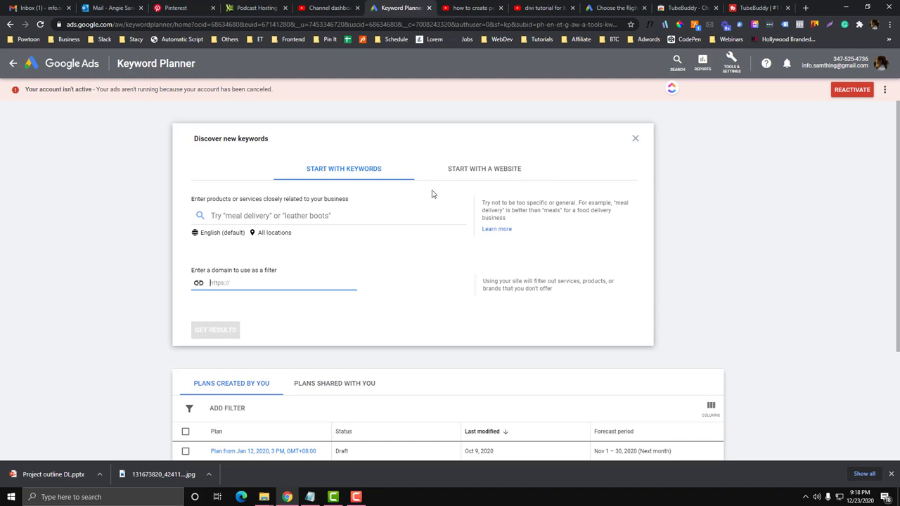
click(466, 169)
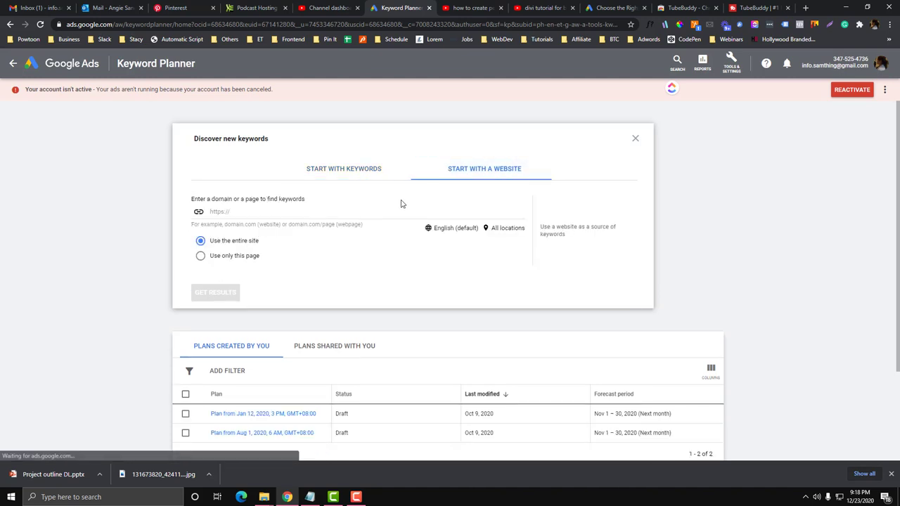
click(307, 211)
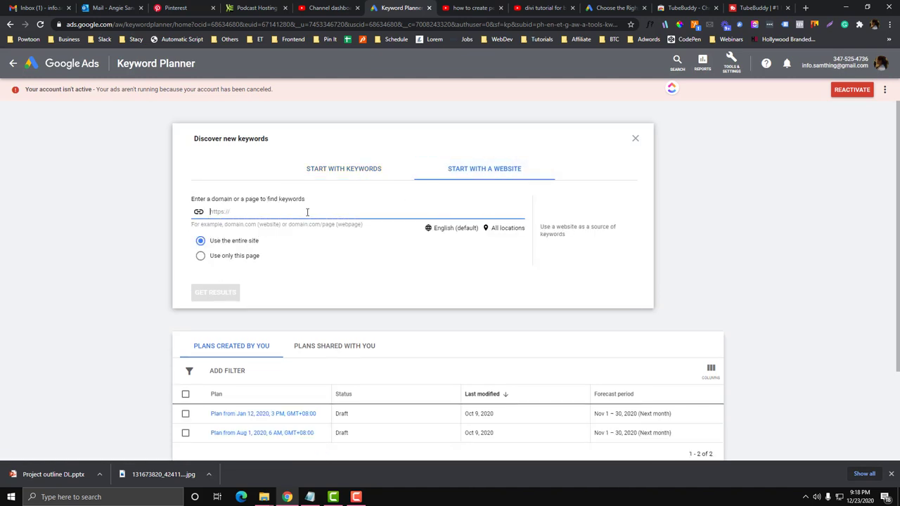
click(471, 8)
click(463, 23)
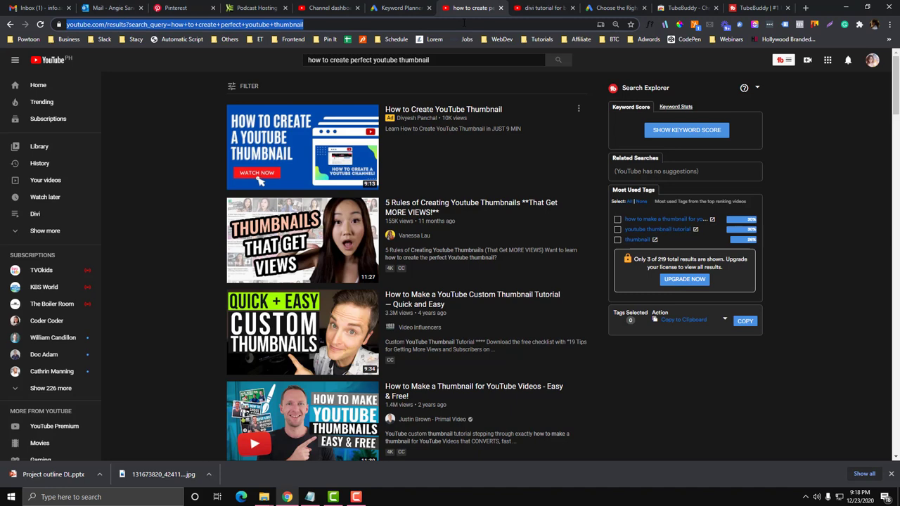
Step: Copy the website address from the YouTuber's channel About tab and open it in a new window
click(412, 236)
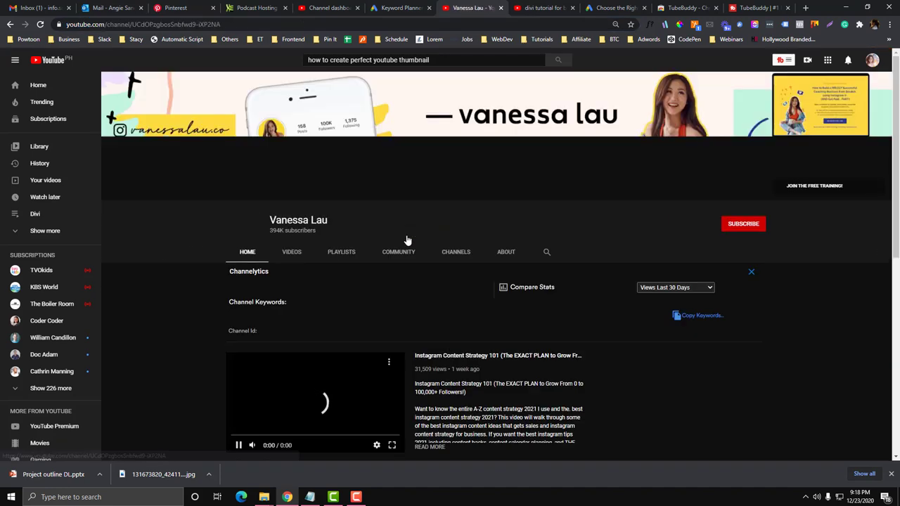
click(513, 255)
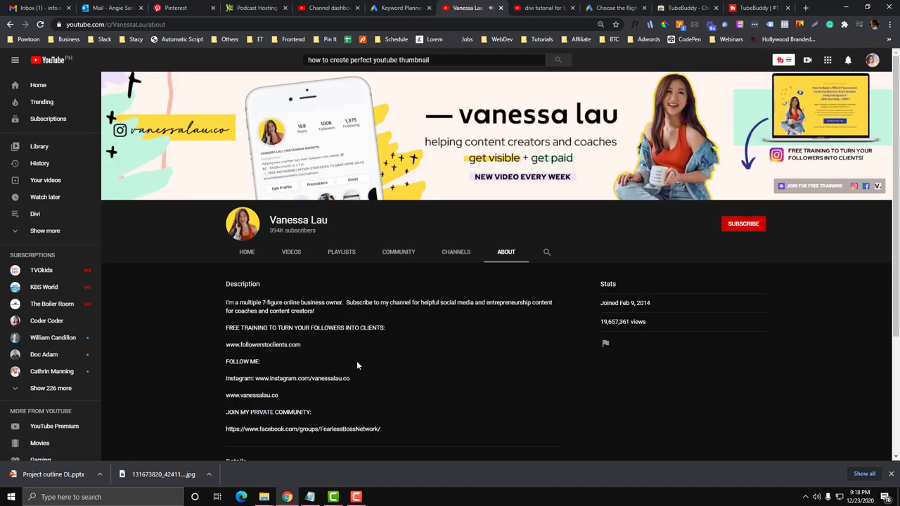
drag(281, 392, 225, 395)
click(390, 25)
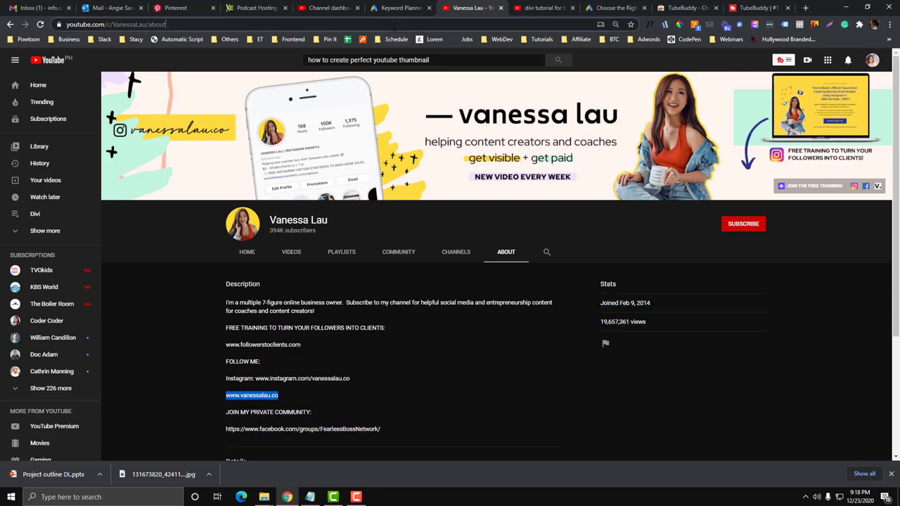
key(ctrl+v)
key(shift+Return)
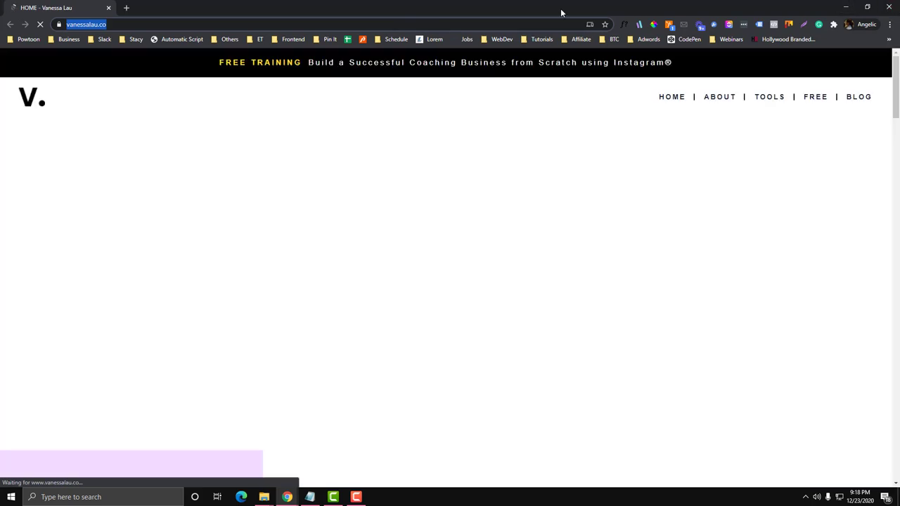
Step: Close the website and fetch 249 keyword ideas for the YouTuber's site, scrolling through the results
key(ctrl+w)
click(401, 8)
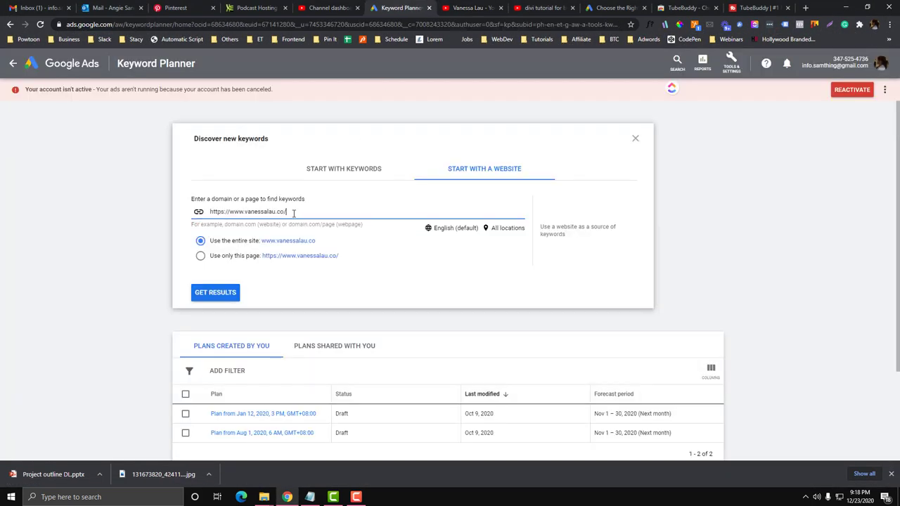
click(222, 291)
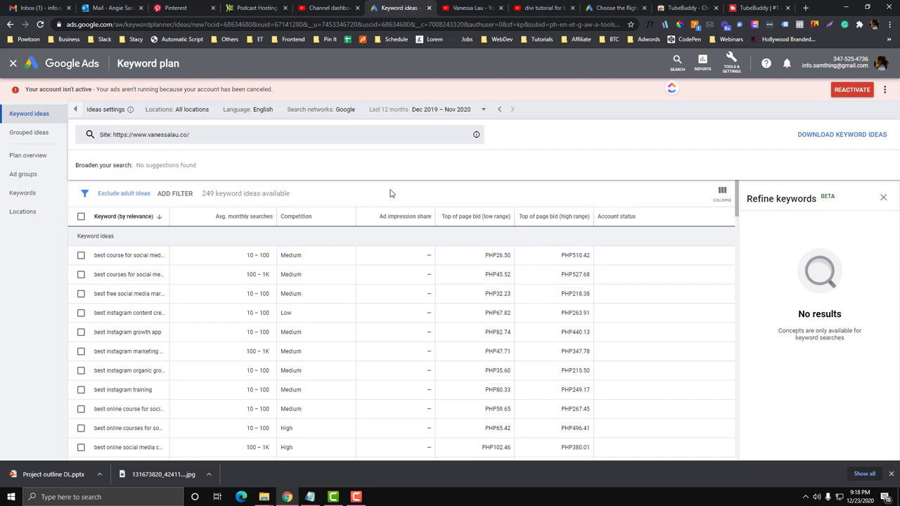
scroll(368, 281, down, 5)
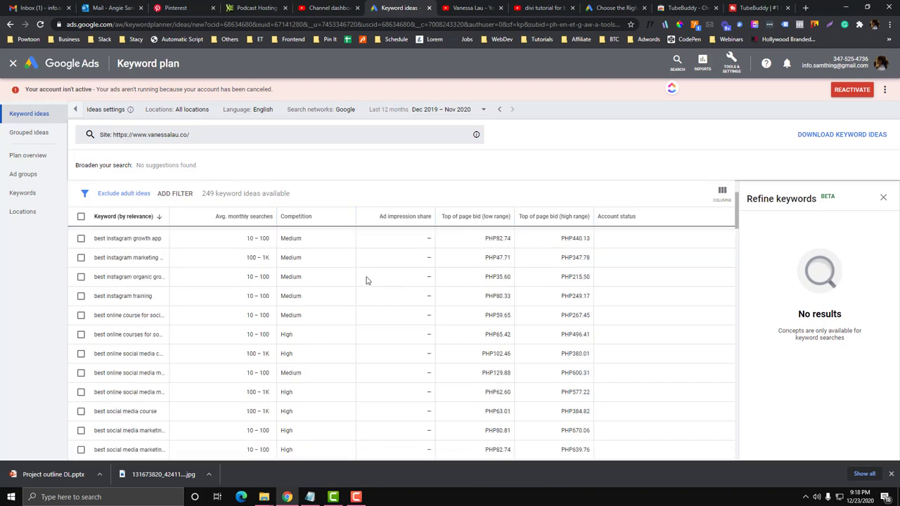
scroll(364, 284, down, 3)
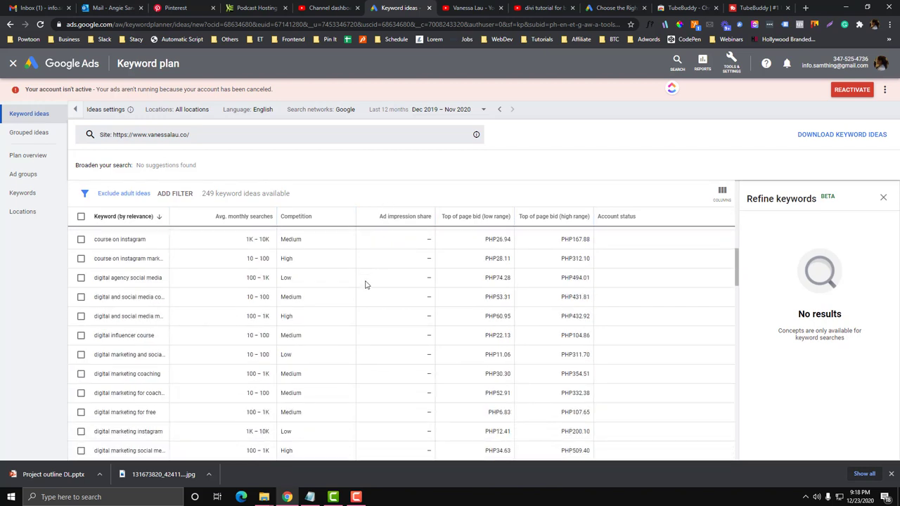
scroll(365, 284, down, 2)
scroll(364, 284, up, 6)
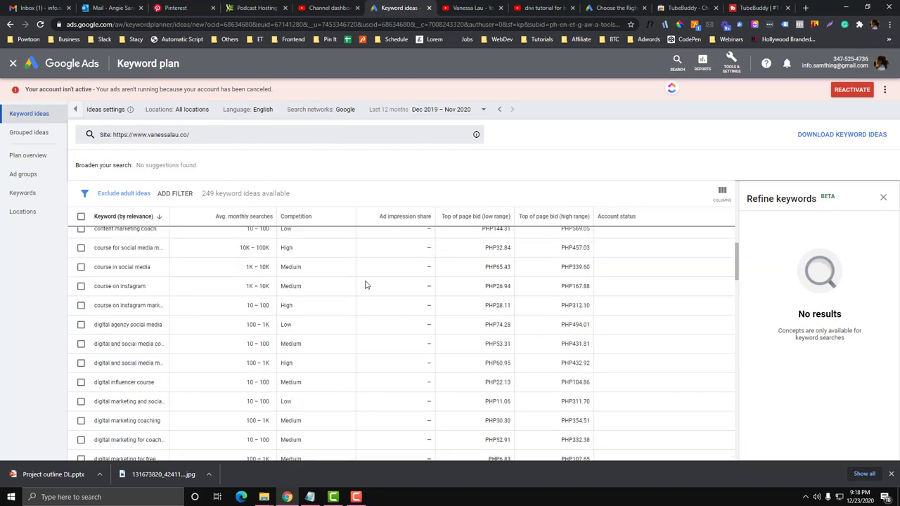
scroll(365, 284, up, 3)
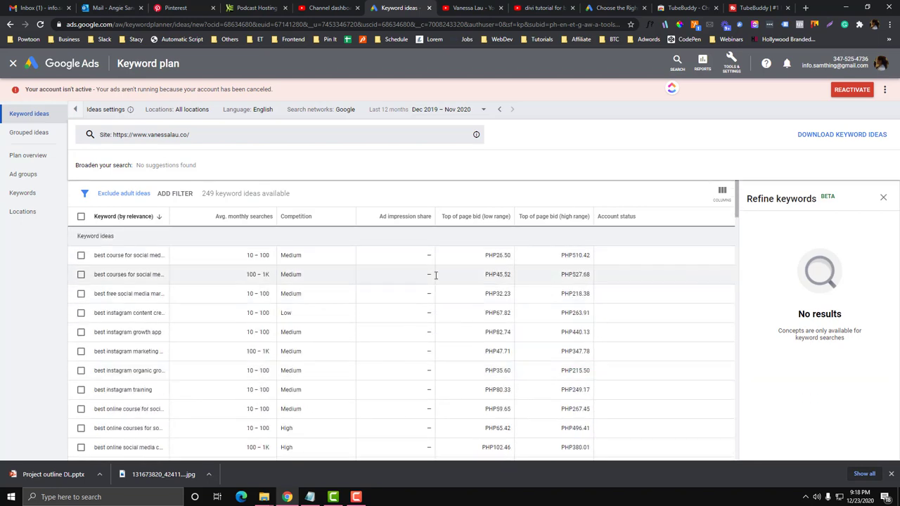